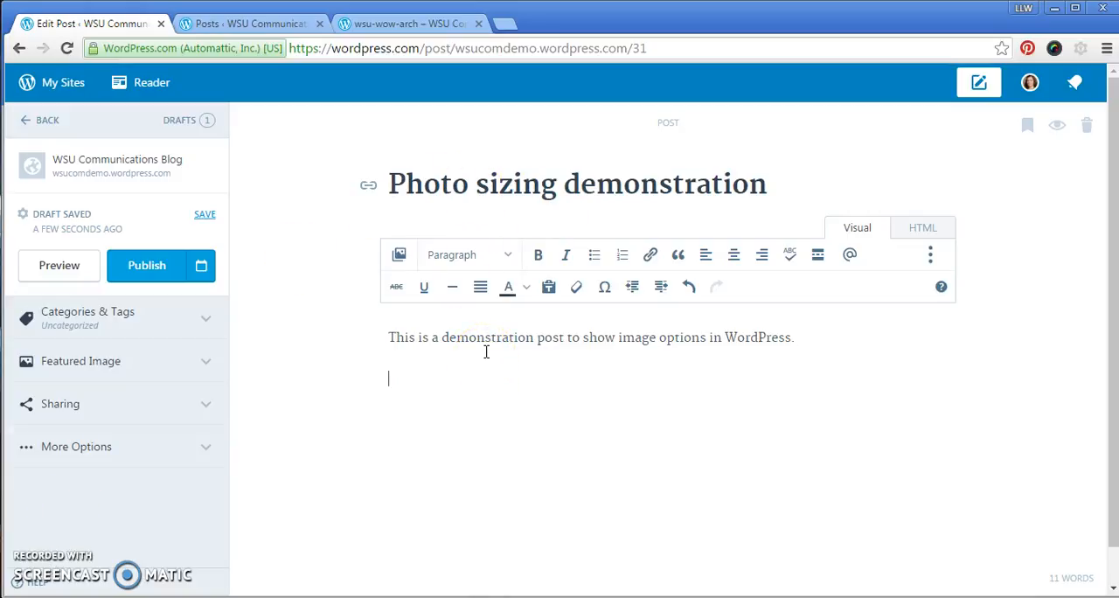
Insert the stone arch photo from the media library below the post's introductory sentence.
left_click(400, 259)
left_click(511, 251)
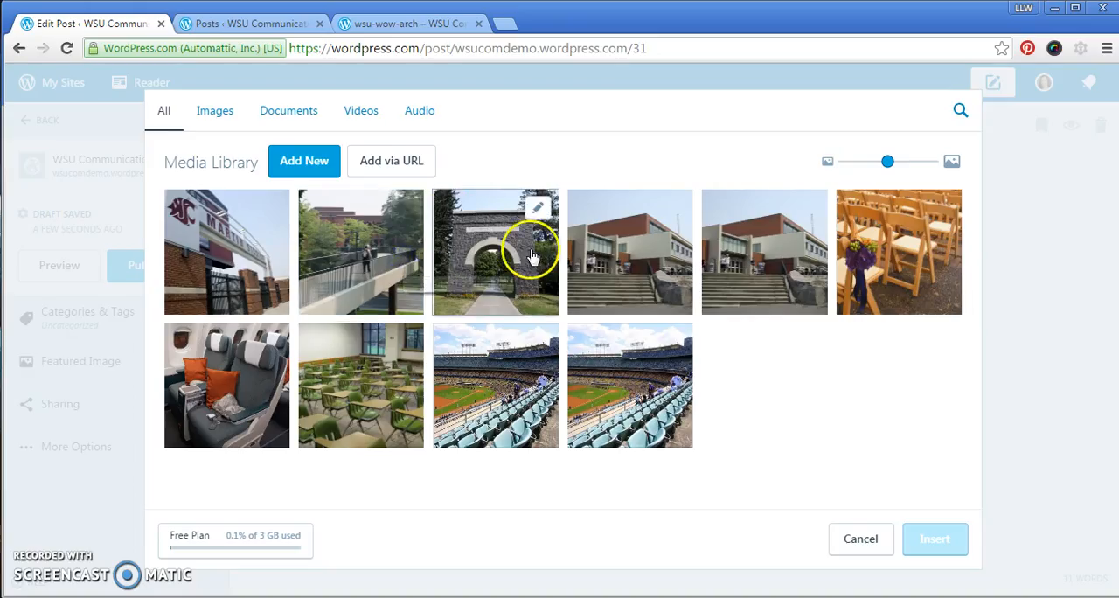
left_click(500, 251)
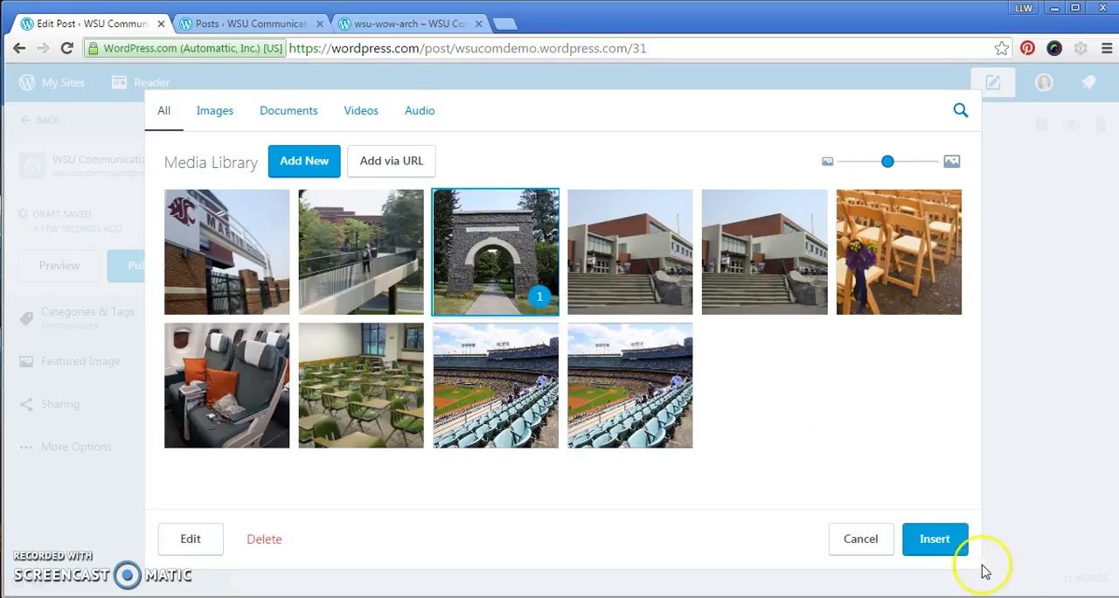
left_click(928, 538)
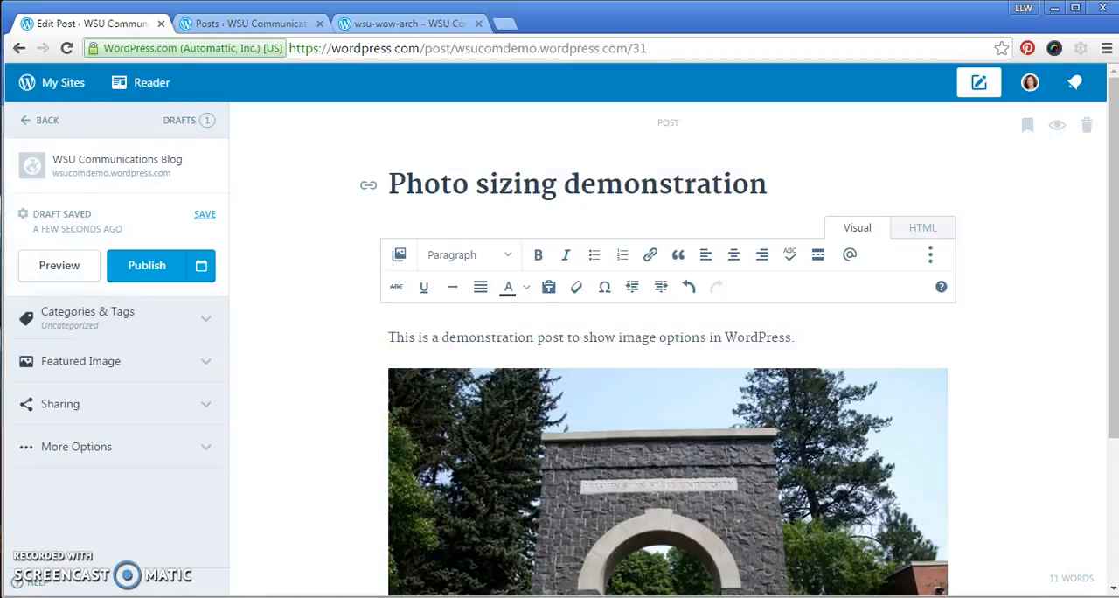
scroll(1103, 350, "down", 3)
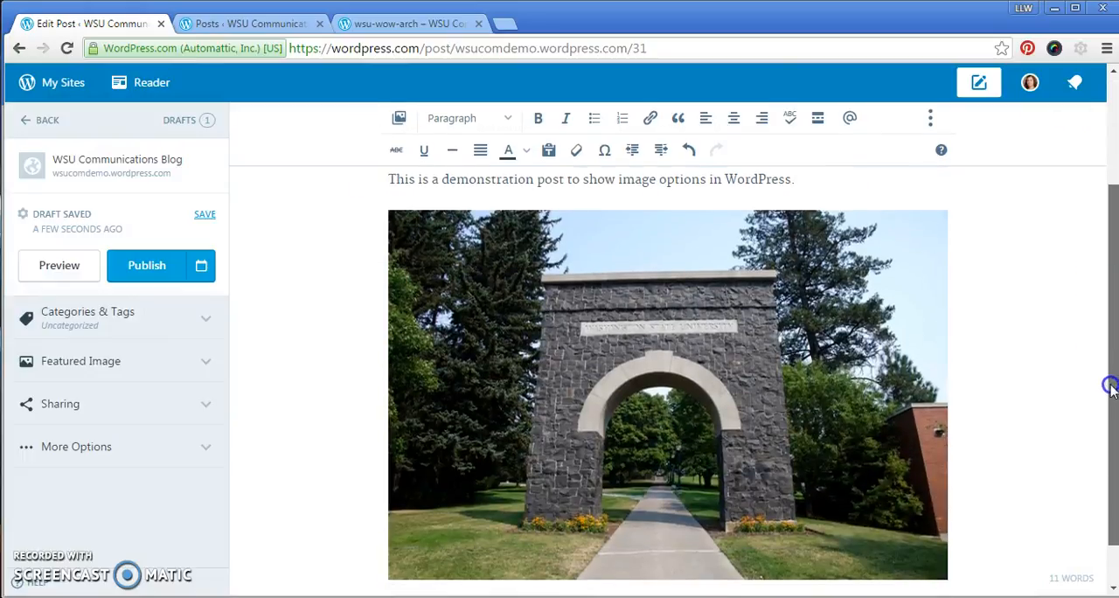
scroll(1101, 420, "up", 1)
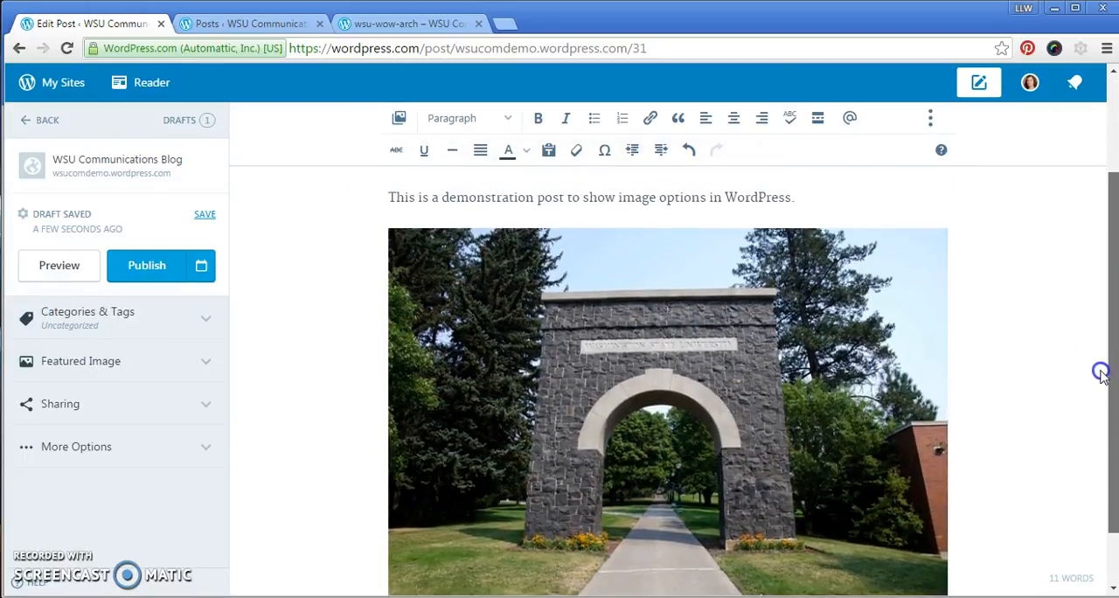
Decrease the arch photo's size by two levels and increase it back to full size.
left_click(646, 303)
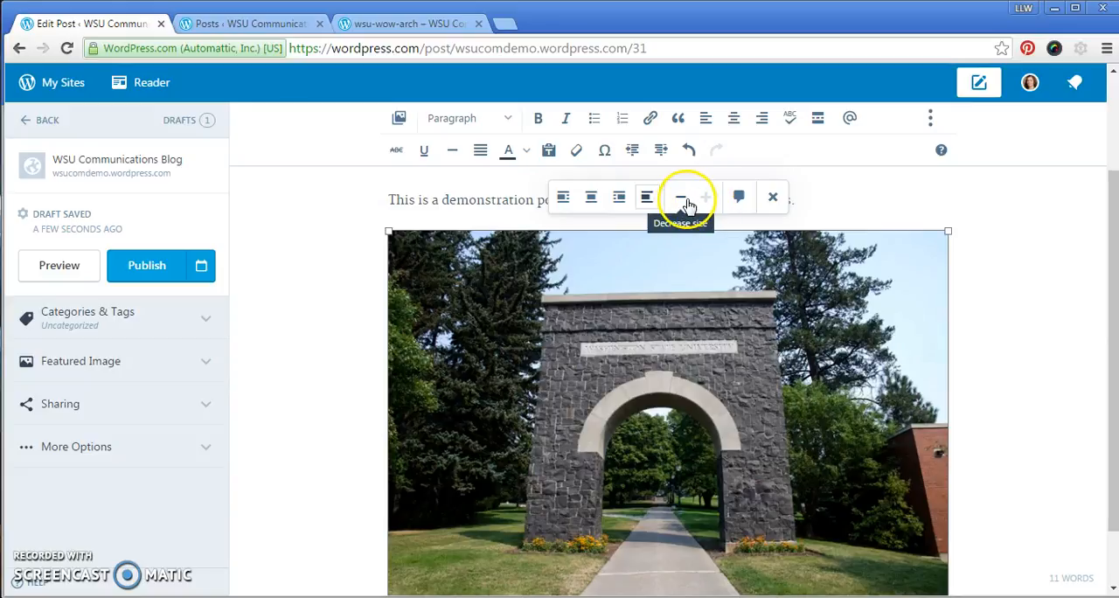
left_click(681, 200)
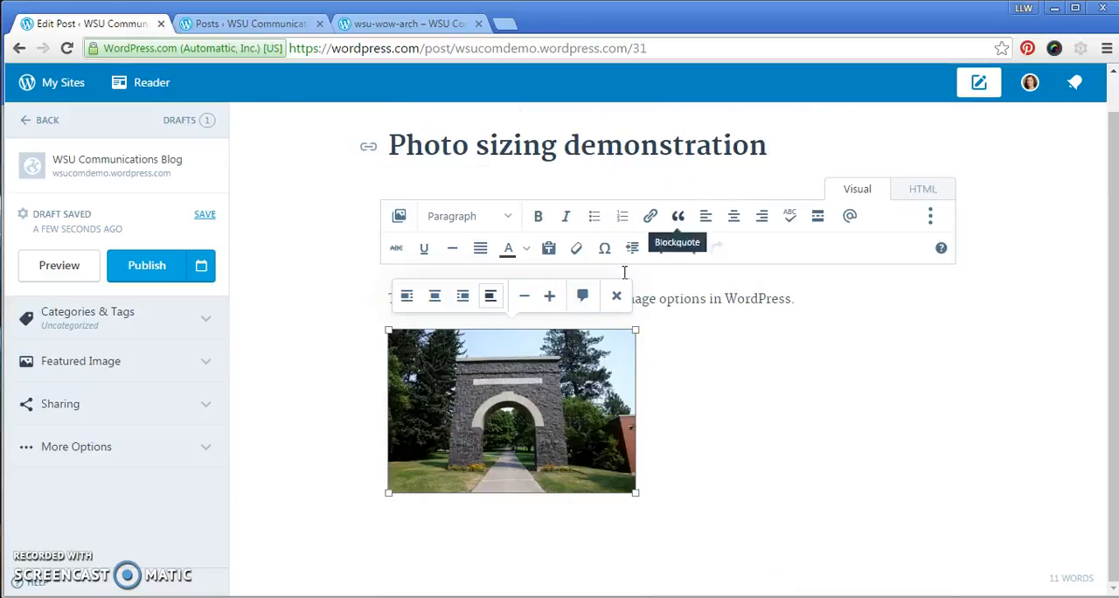
left_click(525, 297)
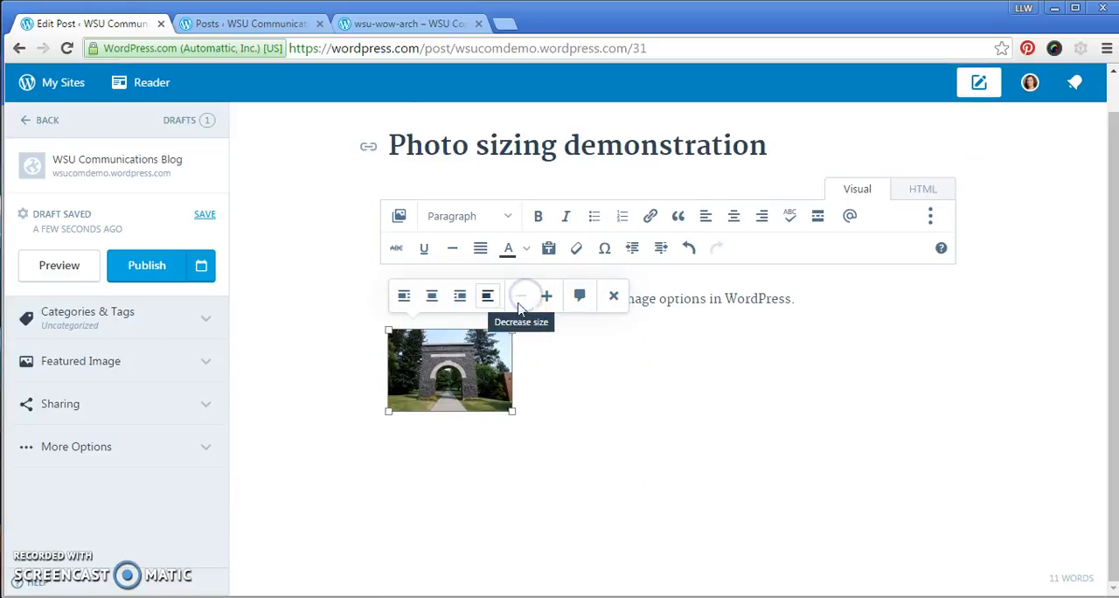
left_click(545, 299)
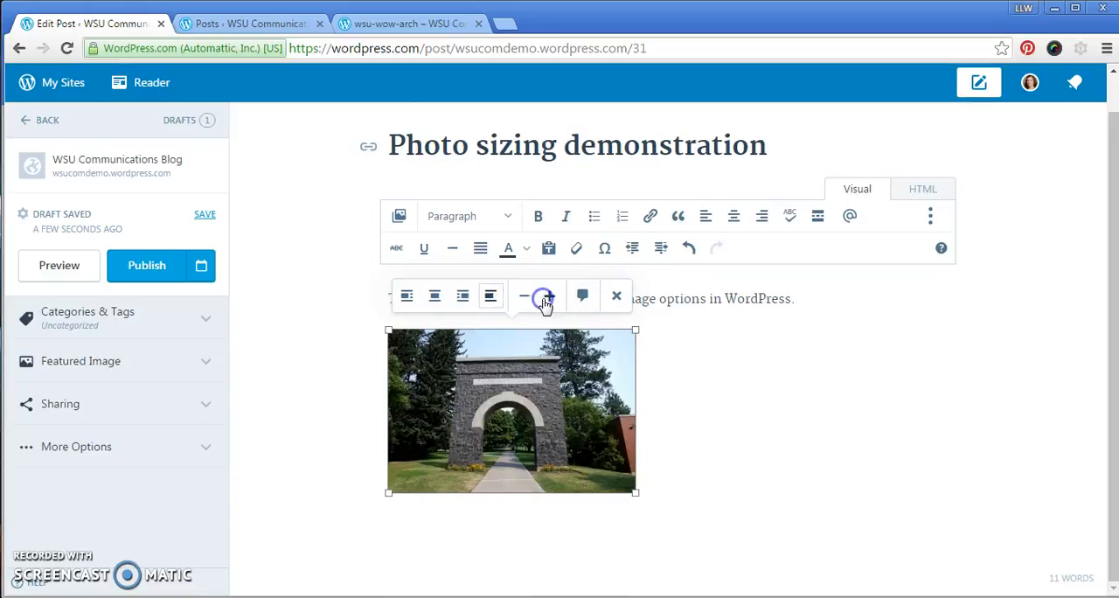
left_click(553, 298)
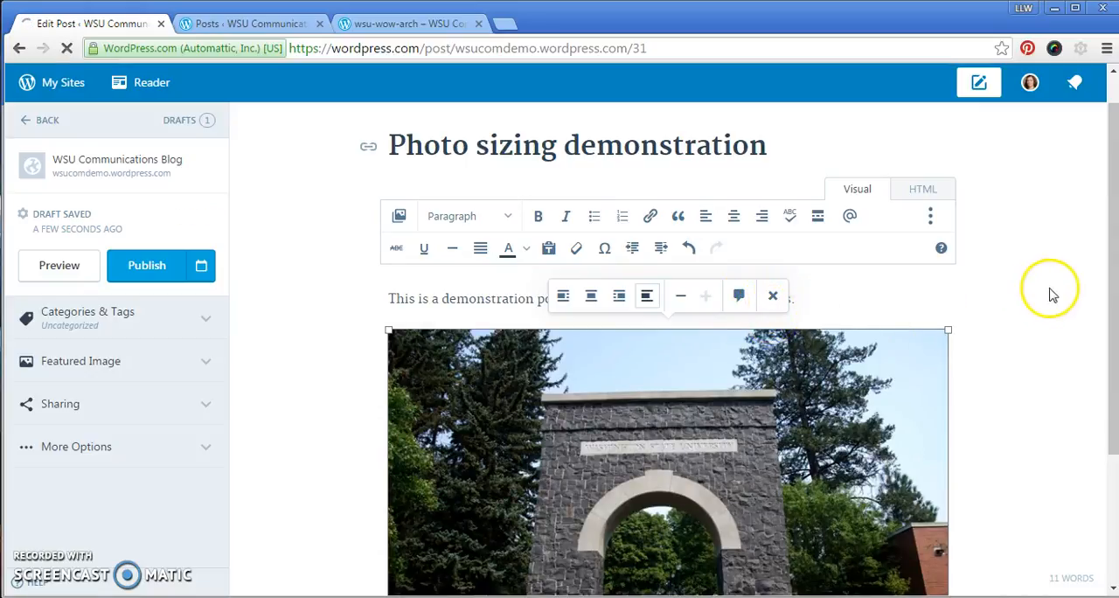
Preview the post to examine how the arch photo fits the page, and return to the editor.
left_click_drag(1106, 291, 1113, 230)
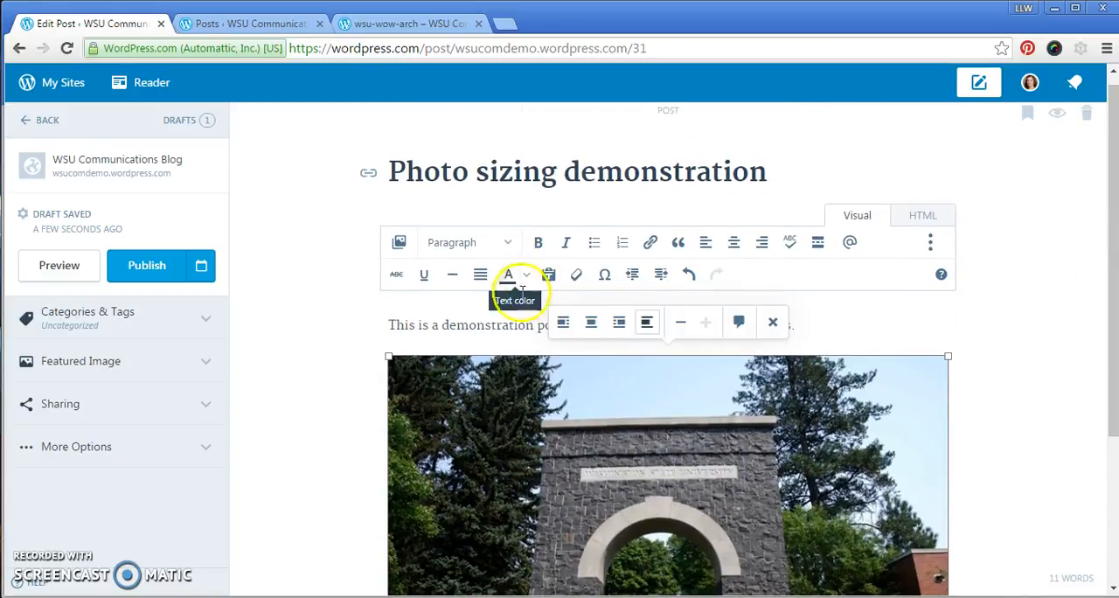
left_click(57, 266)
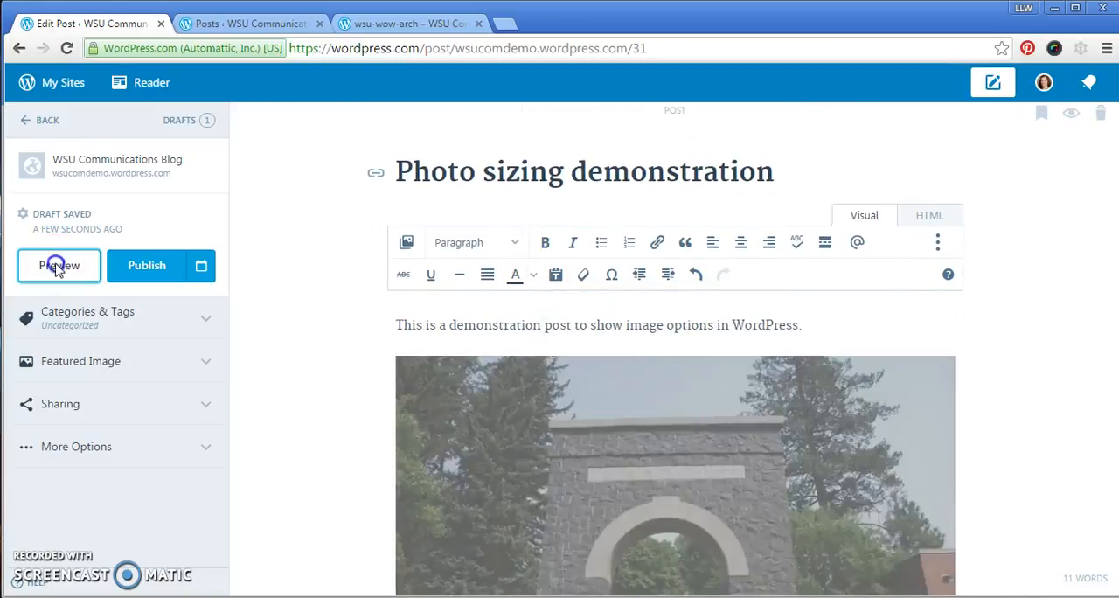
left_click_drag(878, 229, 830, 423)
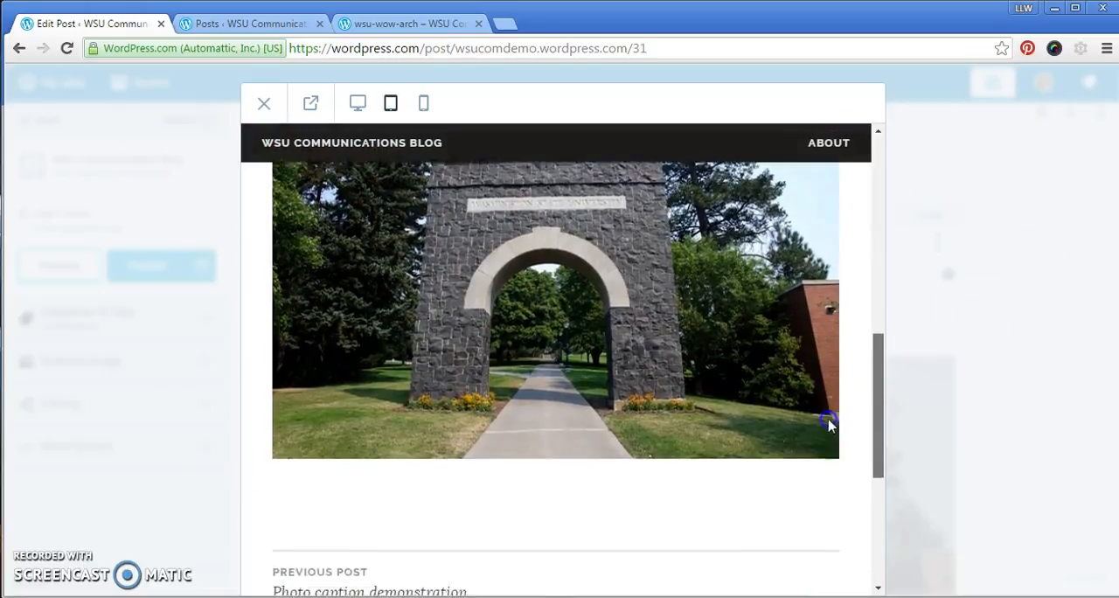
scroll(831, 424, "down", 3)
scroll(826, 415, "up", 6)
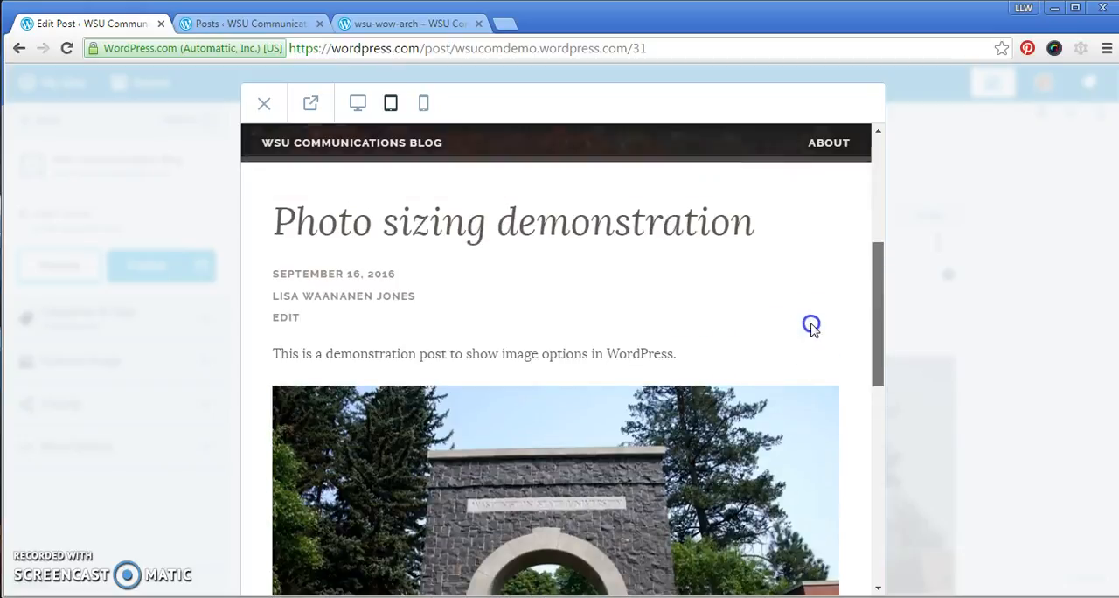
left_click(265, 106)
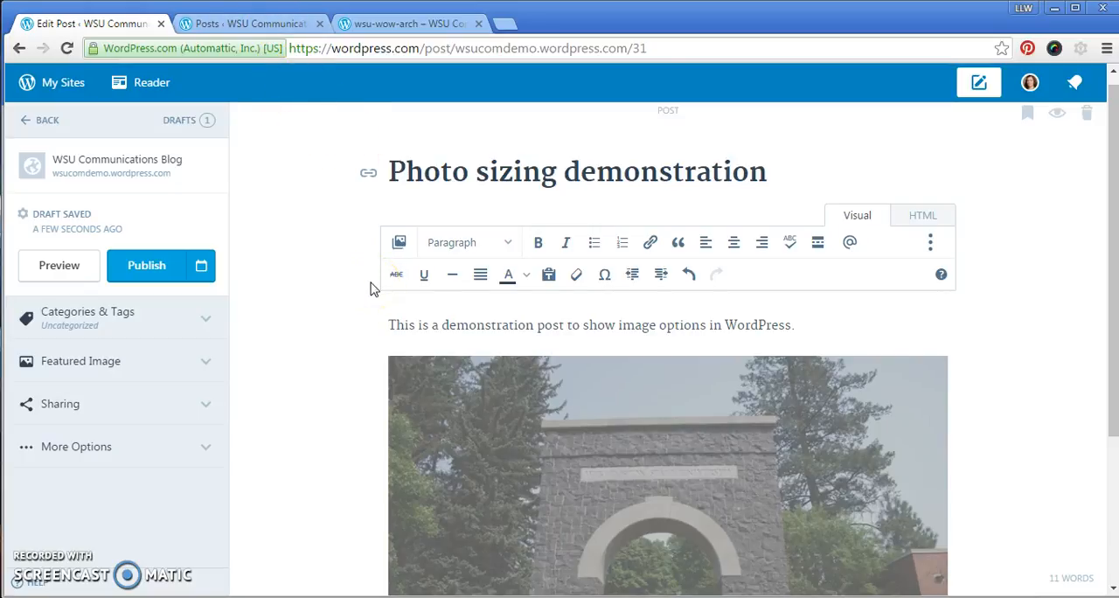
Switch to the WP Admin posts list and open the "Photo sizing demonstration" draft for editing.
left_click(298, 29)
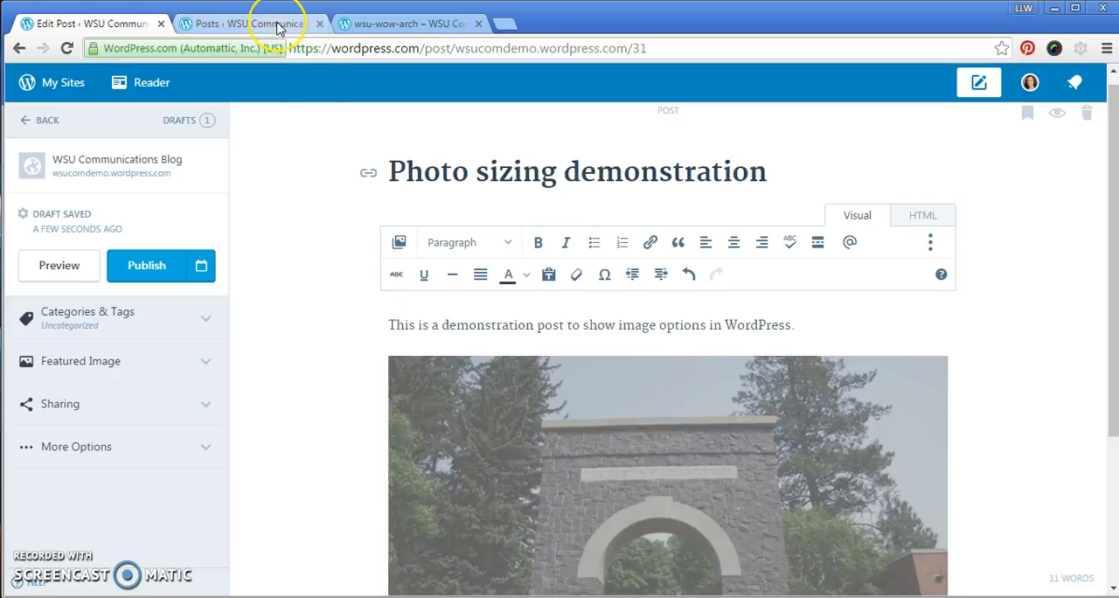
left_click(280, 28)
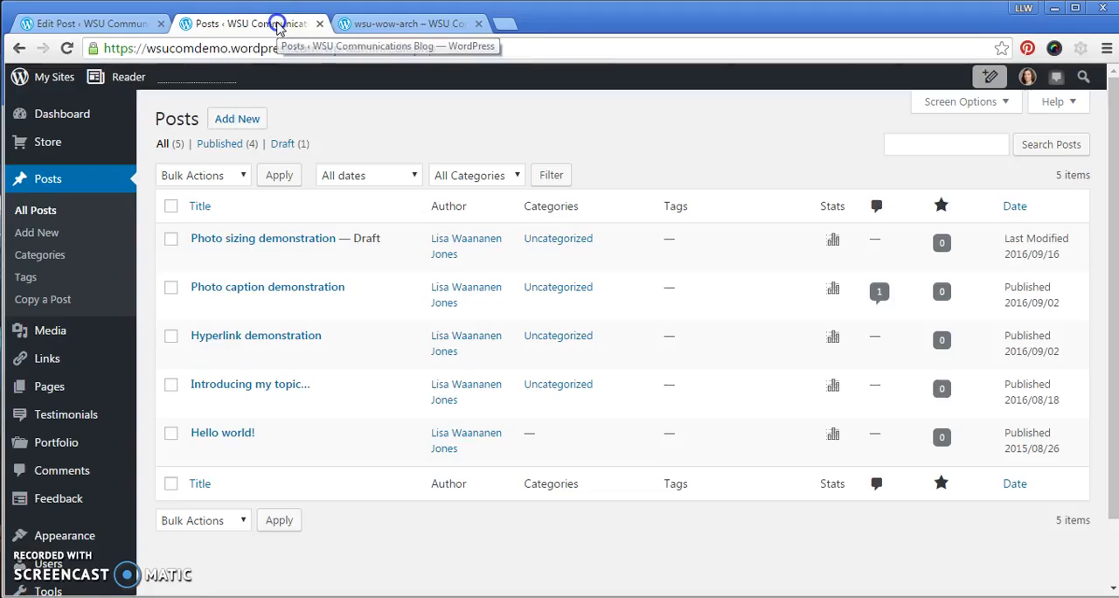
left_click(319, 48)
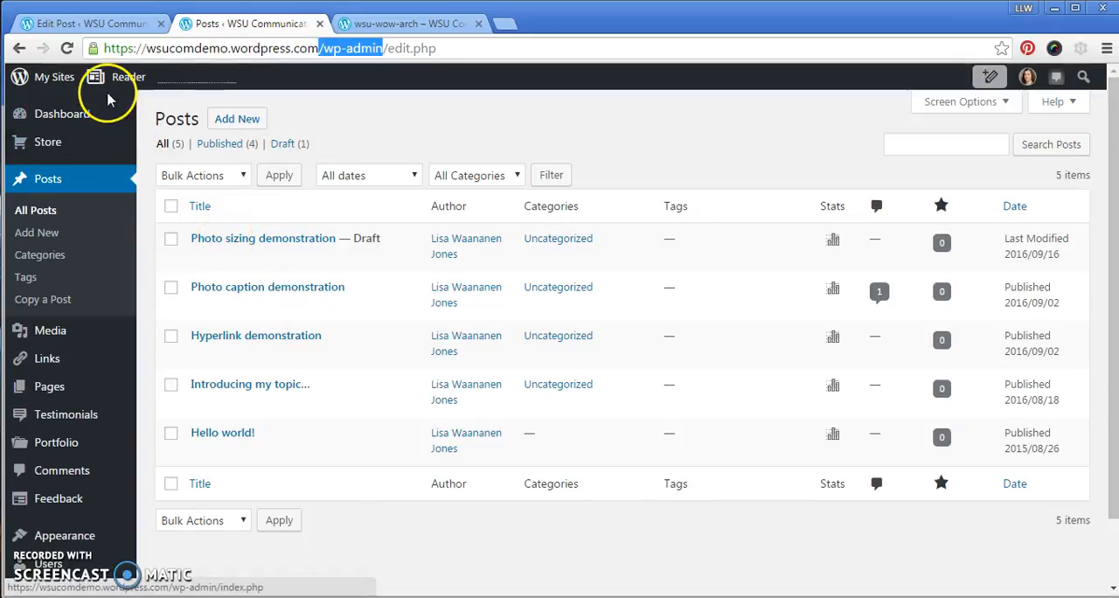
left_click(200, 260)
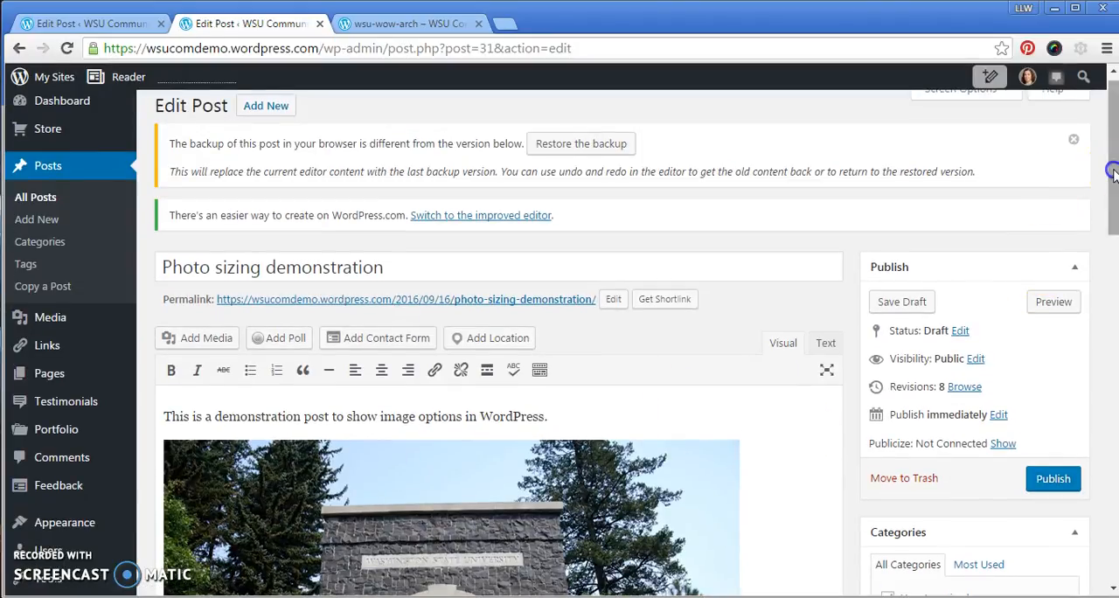
left_click_drag(1112, 172, 1112, 218)
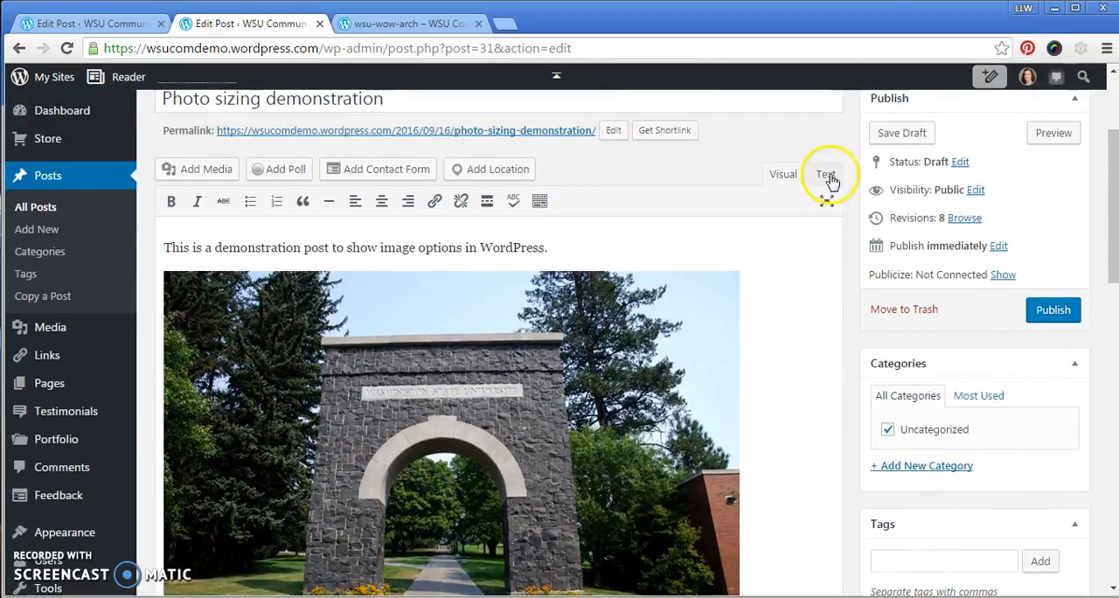
Remove the arch photo from the post and start a new paragraph below the introductory sentence.
left_click(477, 377)
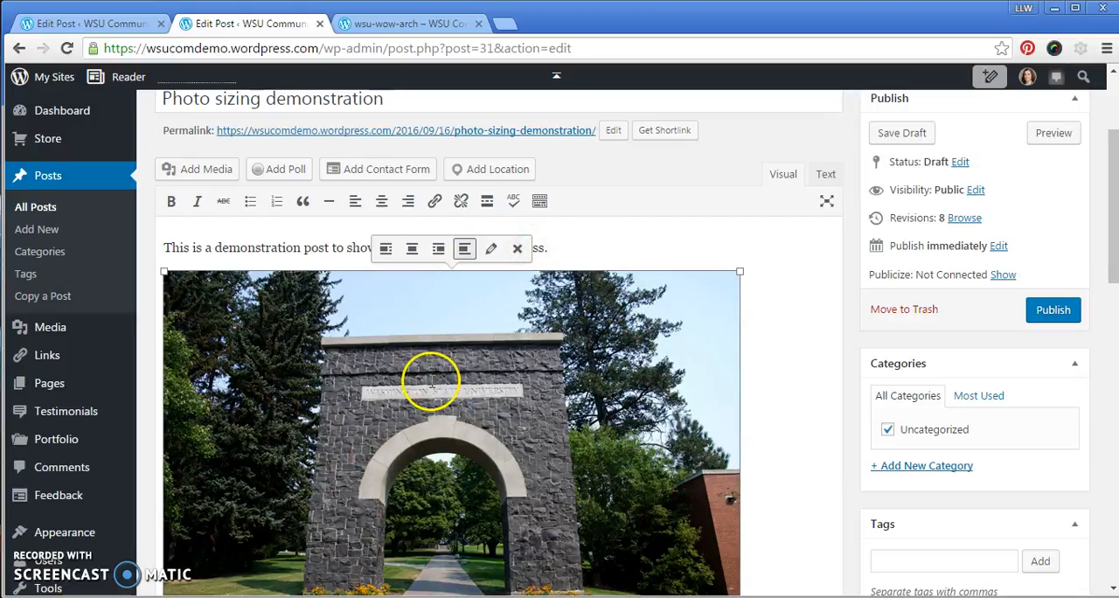
left_click(490, 253)
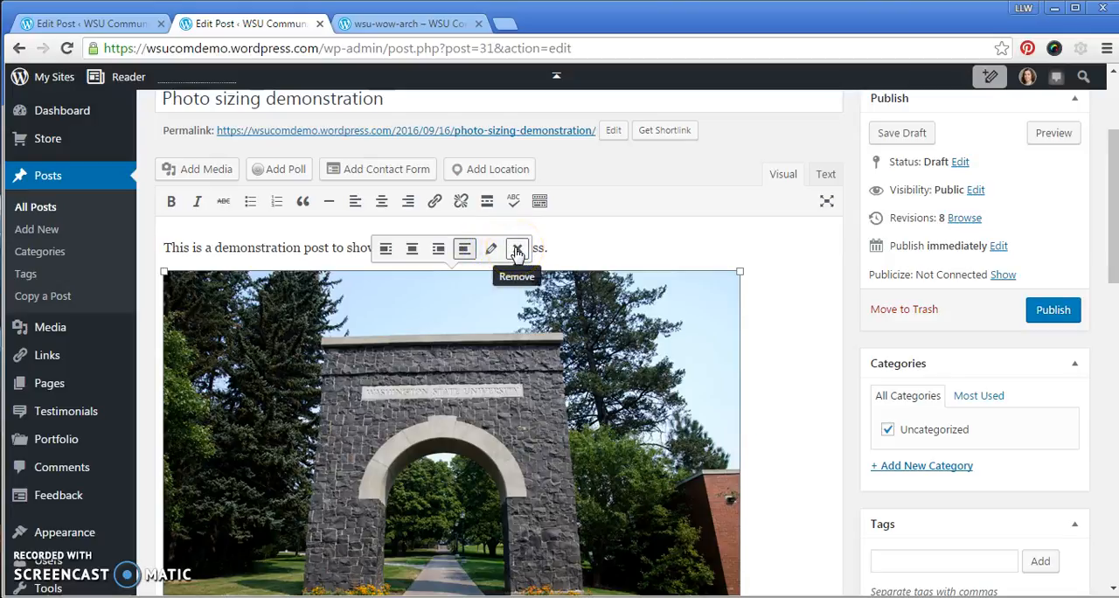
left_click(516, 252)
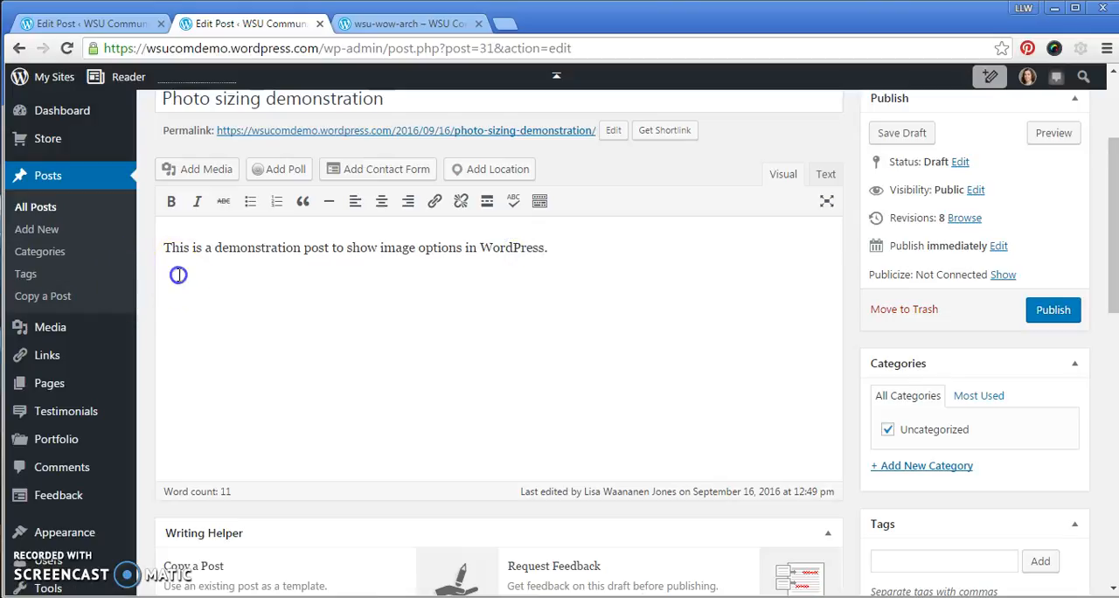
left_click(567, 246)
key("Return")
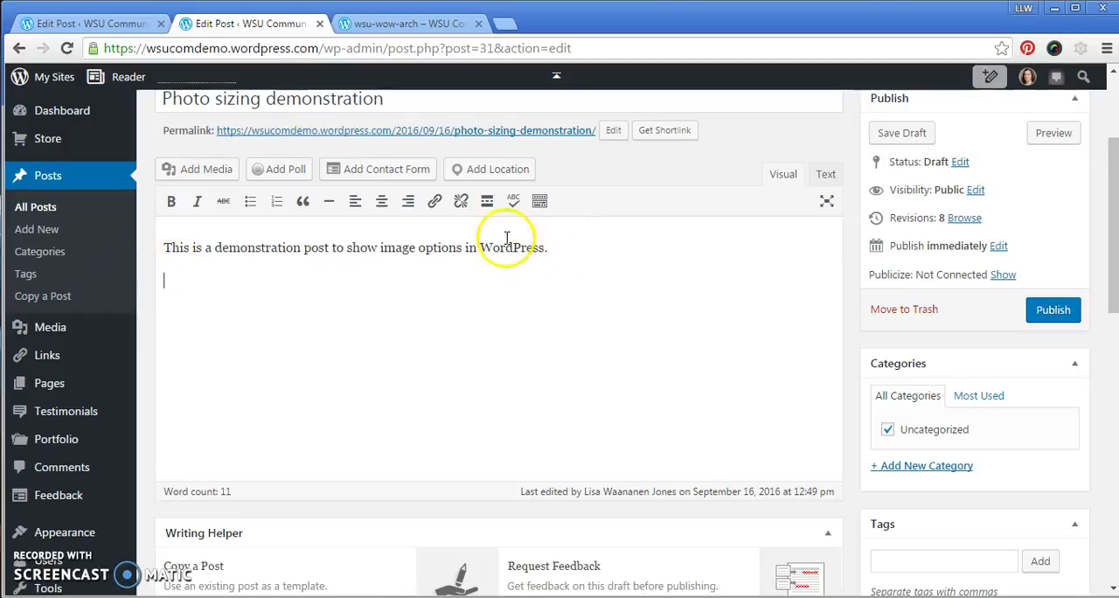
Insert the wsu-wow-arch photo from the media library with alignment None, linked to Media File, at Full Size – 700 × 462.
left_click(208, 173)
left_click(523, 271)
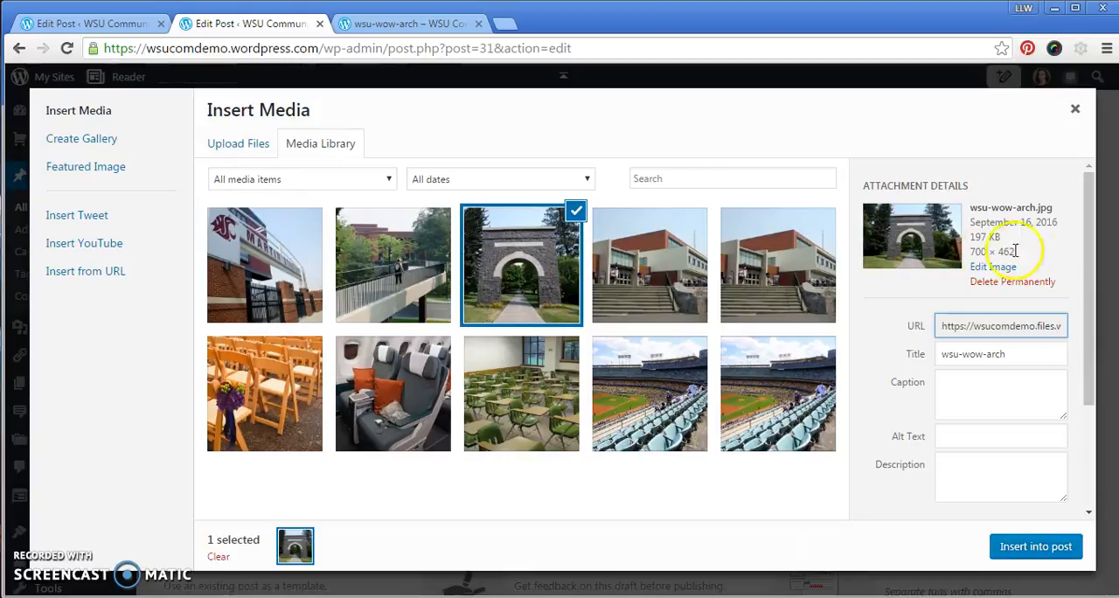
left_click_drag(1093, 347, 1075, 453)
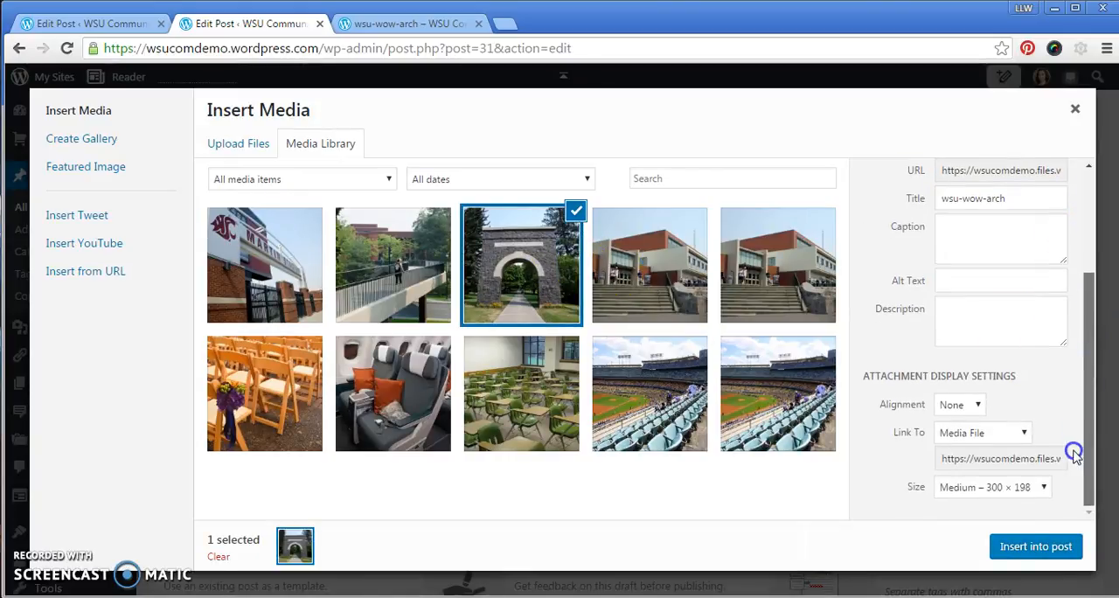
left_click(978, 406)
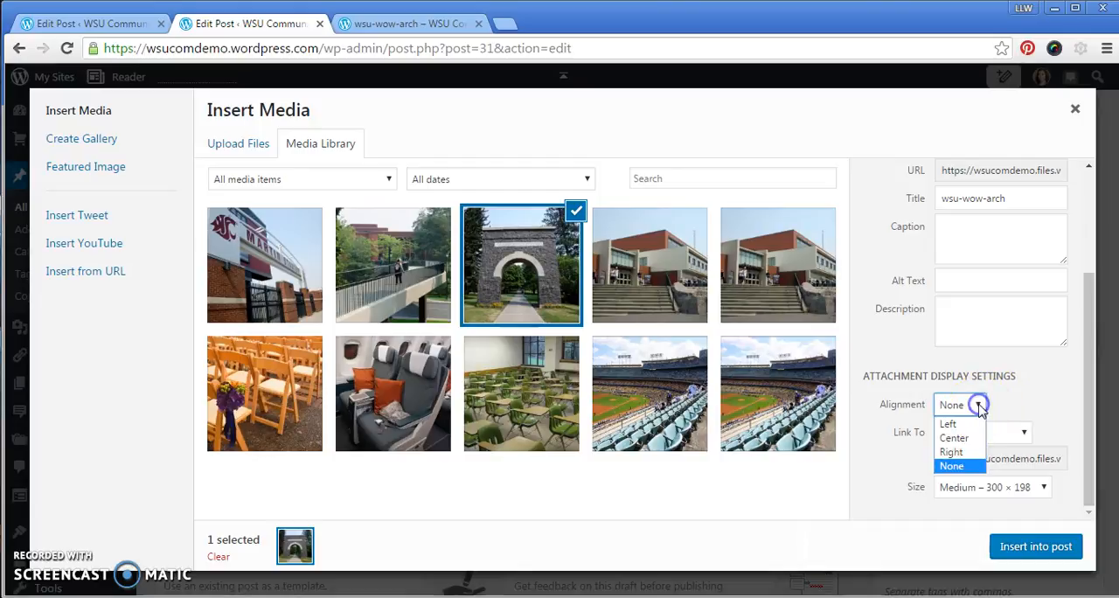
left_click(1021, 434)
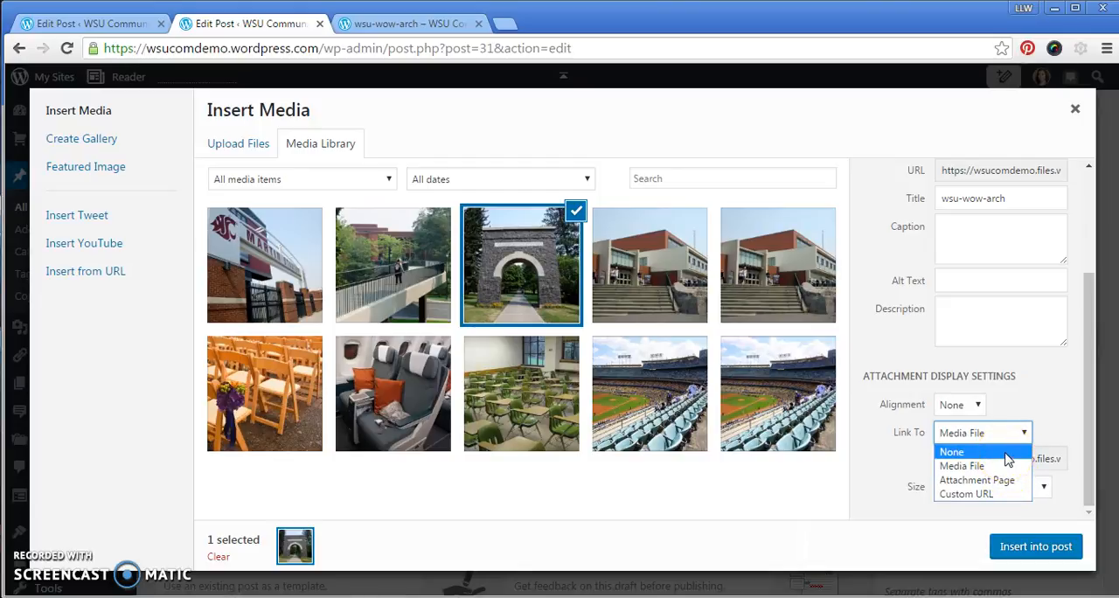
left_click(972, 469)
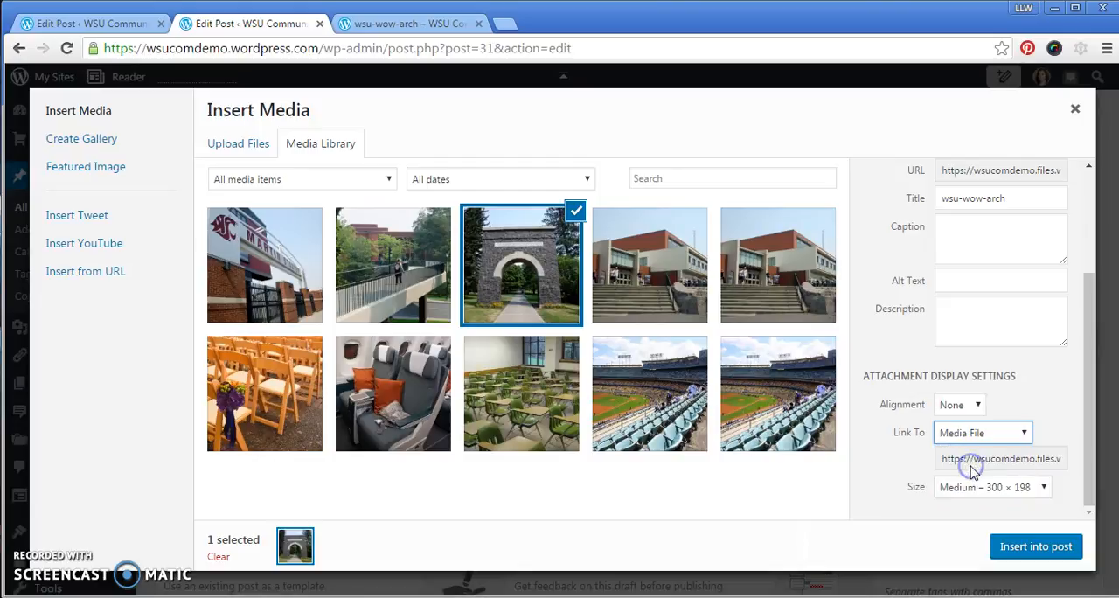
left_click(1027, 490)
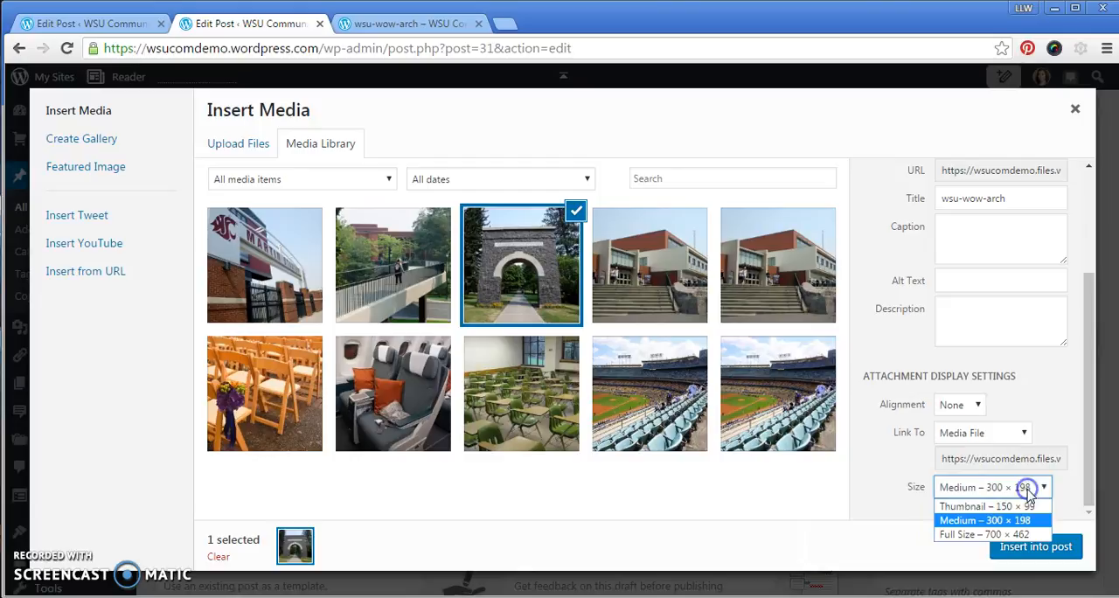
left_click(1005, 534)
left_click(1018, 548)
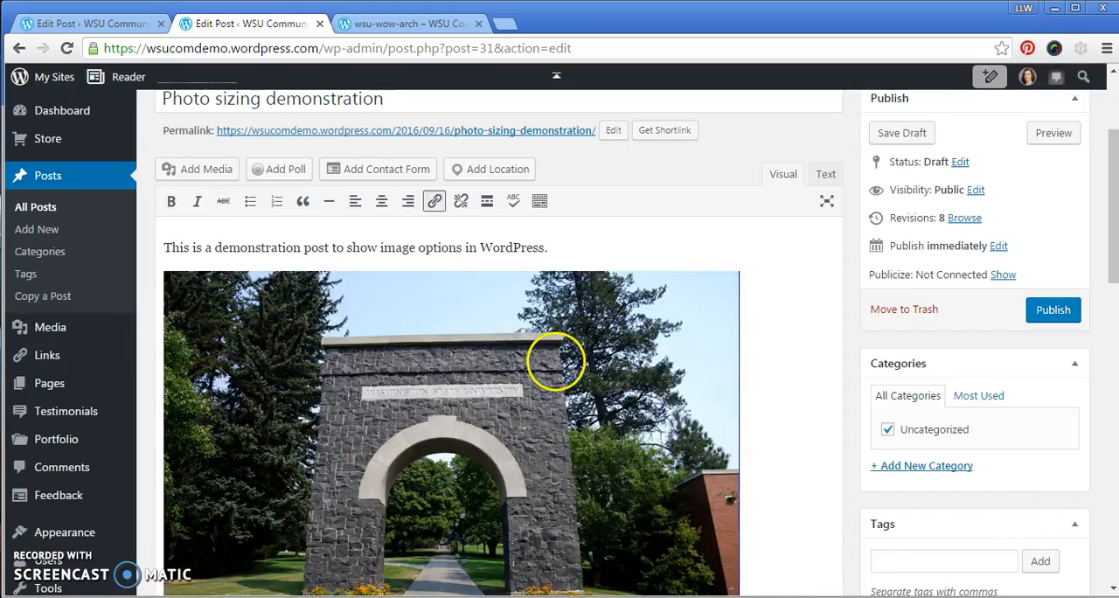
Open the inserted arch photo's Image Details and examine its caption, display settings and advanced options.
left_click_drag(1106, 182, 1113, 212)
left_click(466, 235)
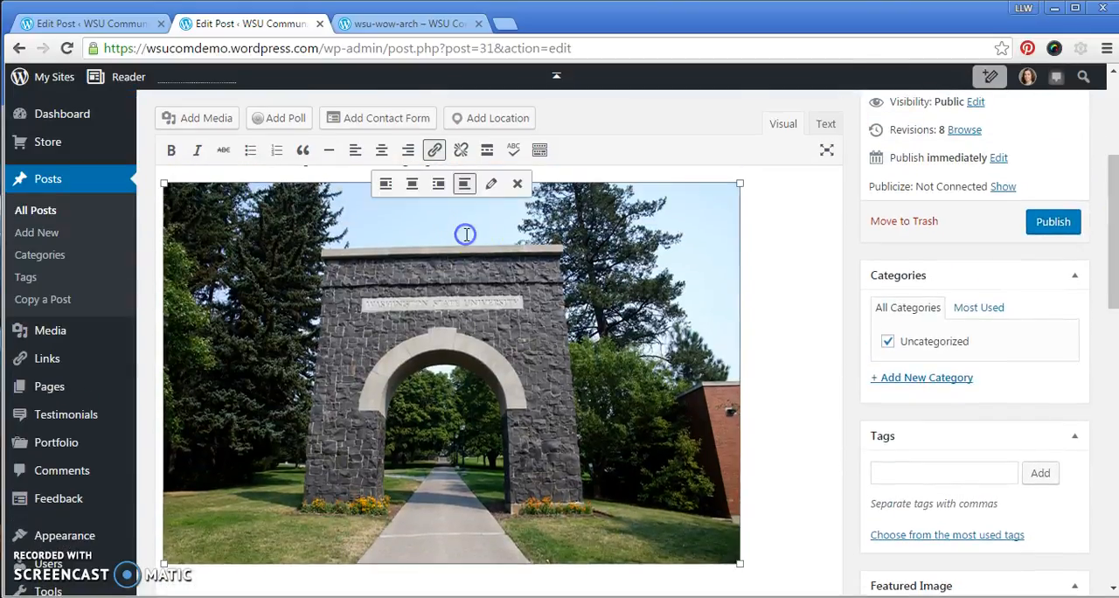
left_click(490, 184)
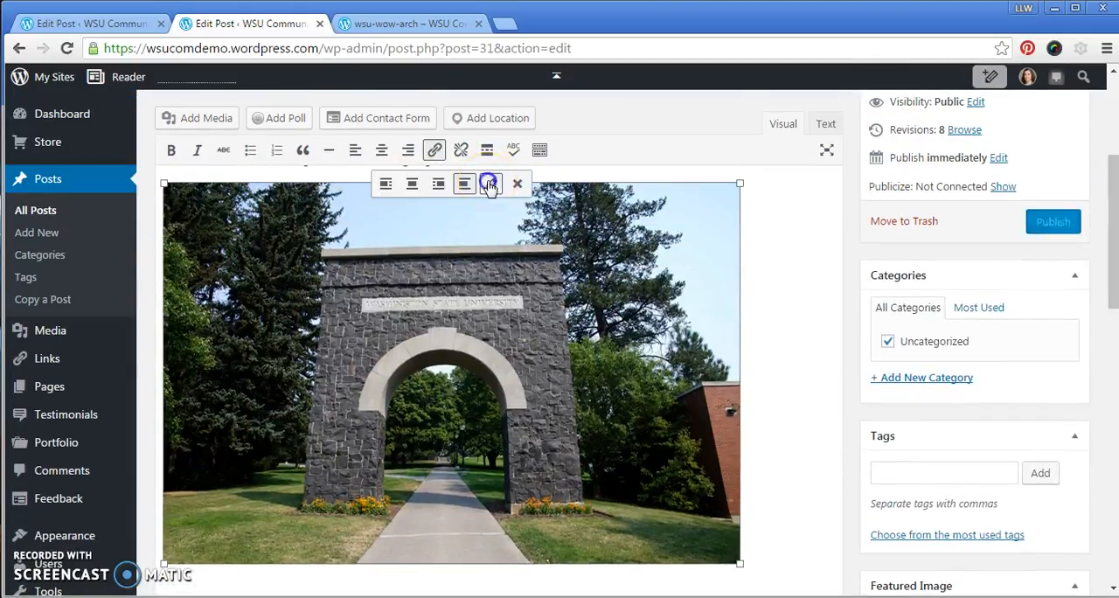
left_click(261, 163)
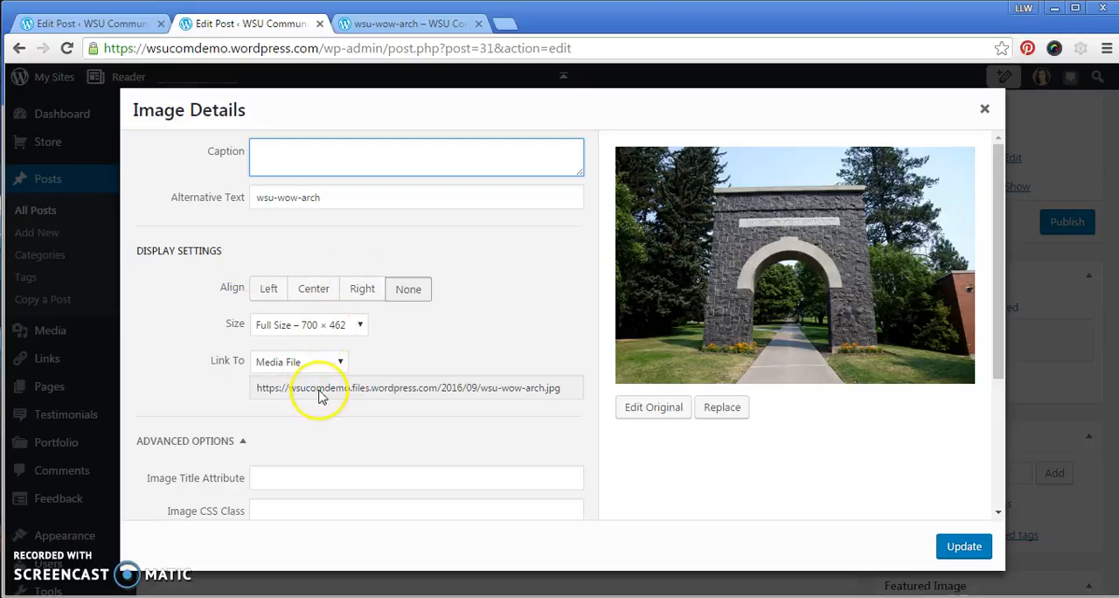
left_click(246, 444)
left_click(242, 441)
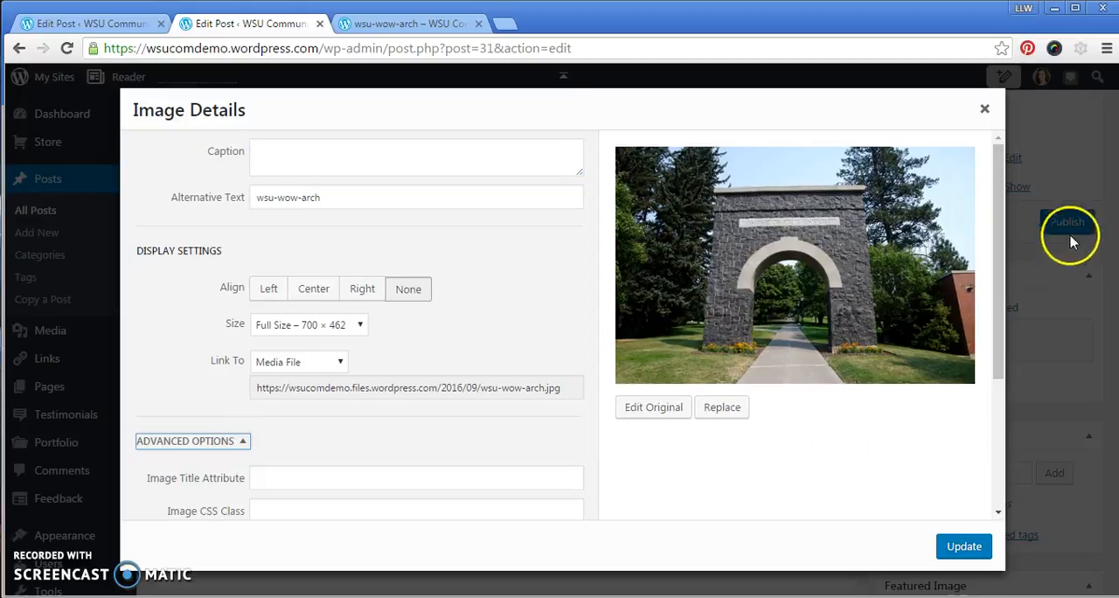
Review the arch photo's advanced border, margin and link options and update the Image Details without changing them.
left_click_drag(999, 258, 990, 406)
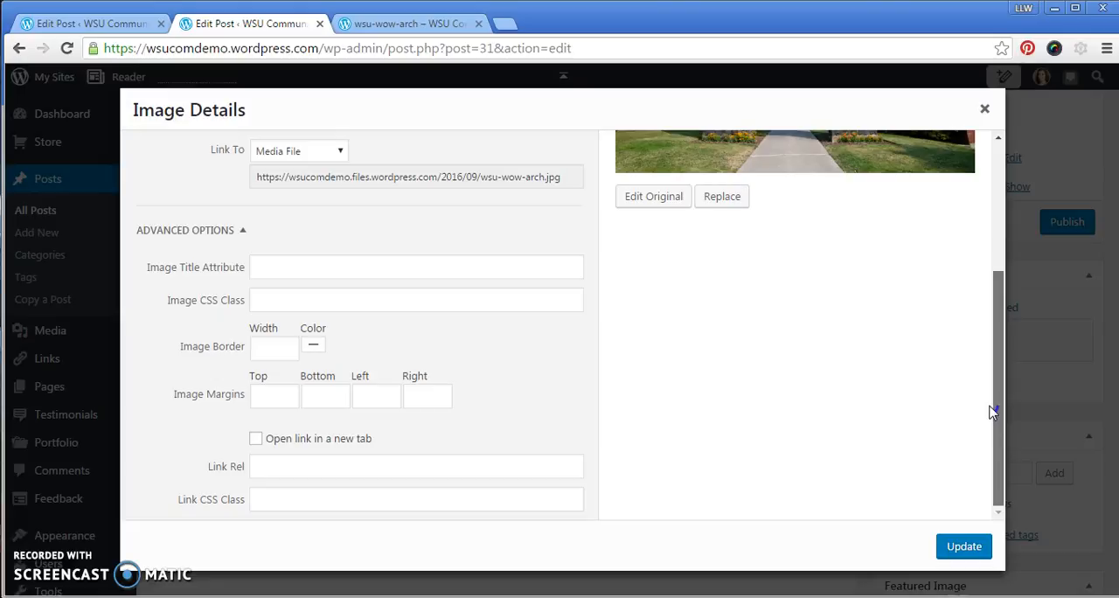
left_click_drag(992, 413, 979, 220)
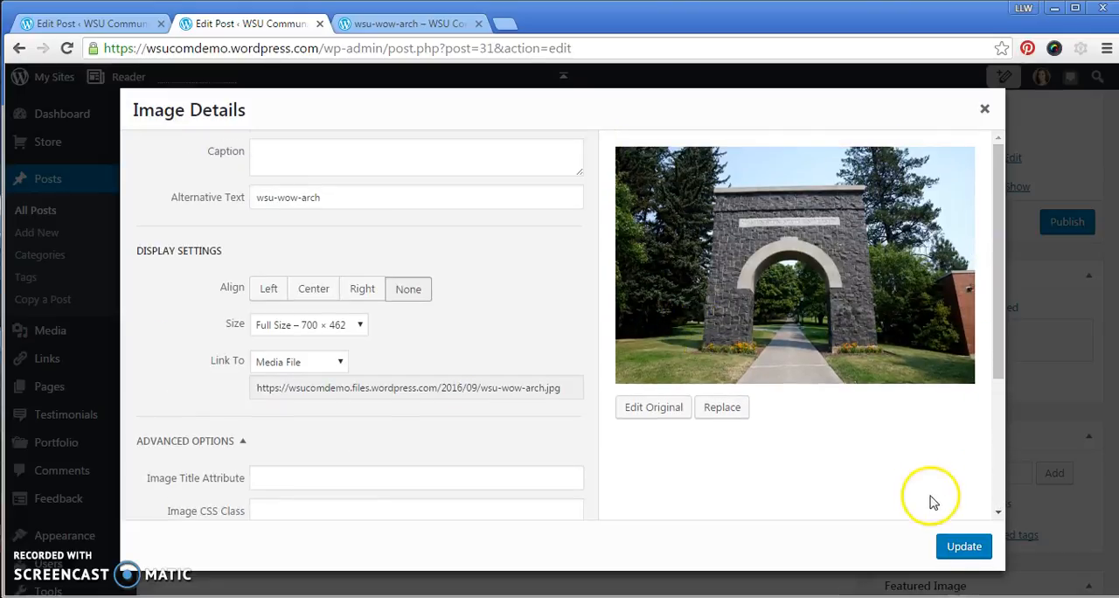
left_click(965, 547)
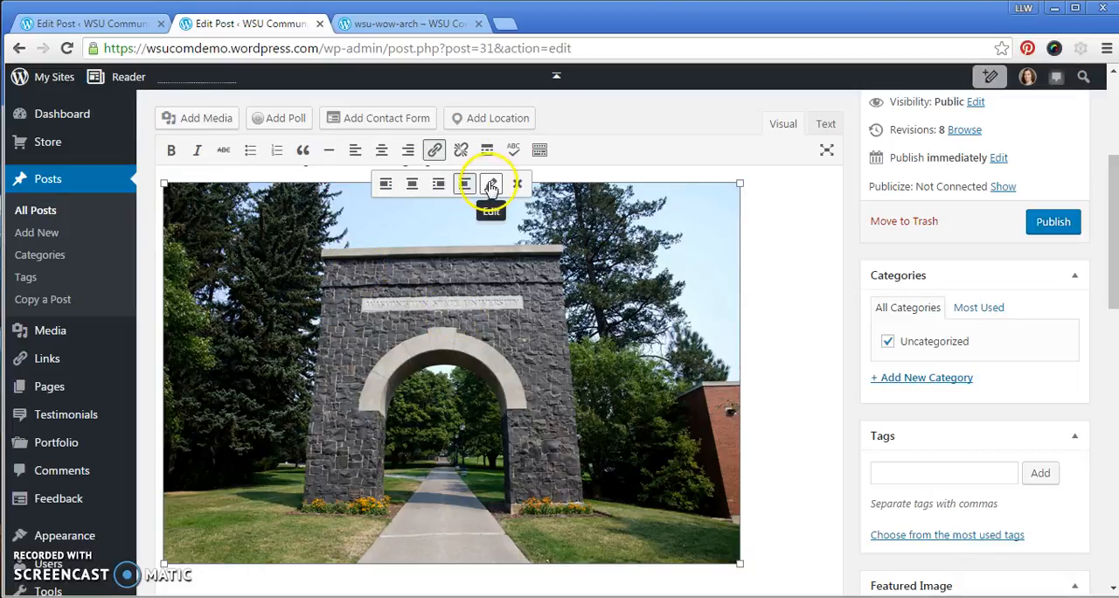
Save the post draft and preview it at the full-size arch photo.
left_click_drag(1112, 249, 1112, 180)
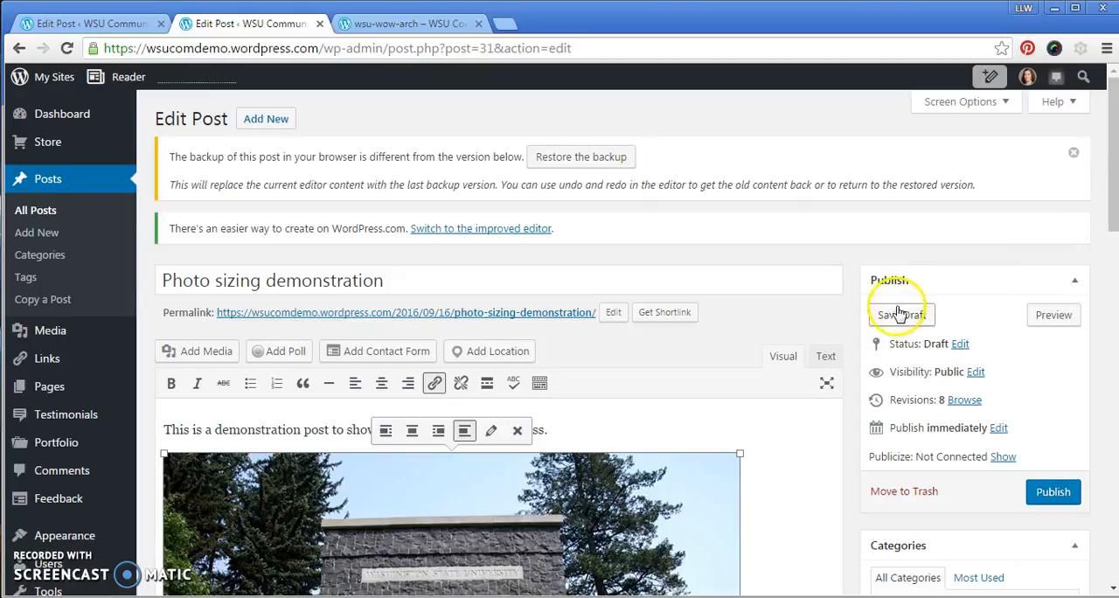
left_click(901, 315)
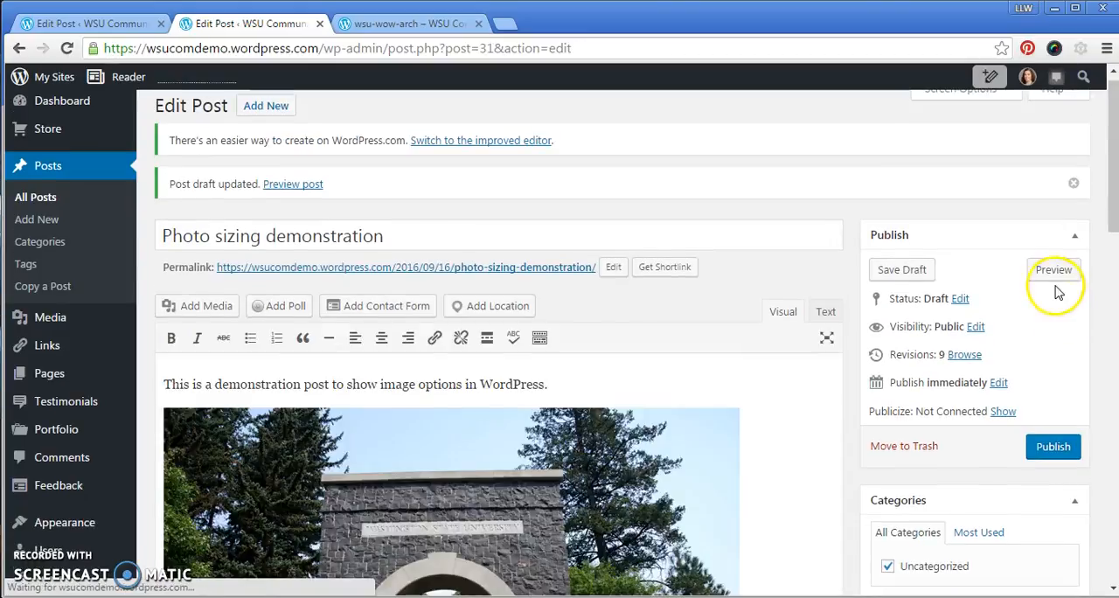
left_click(1054, 271)
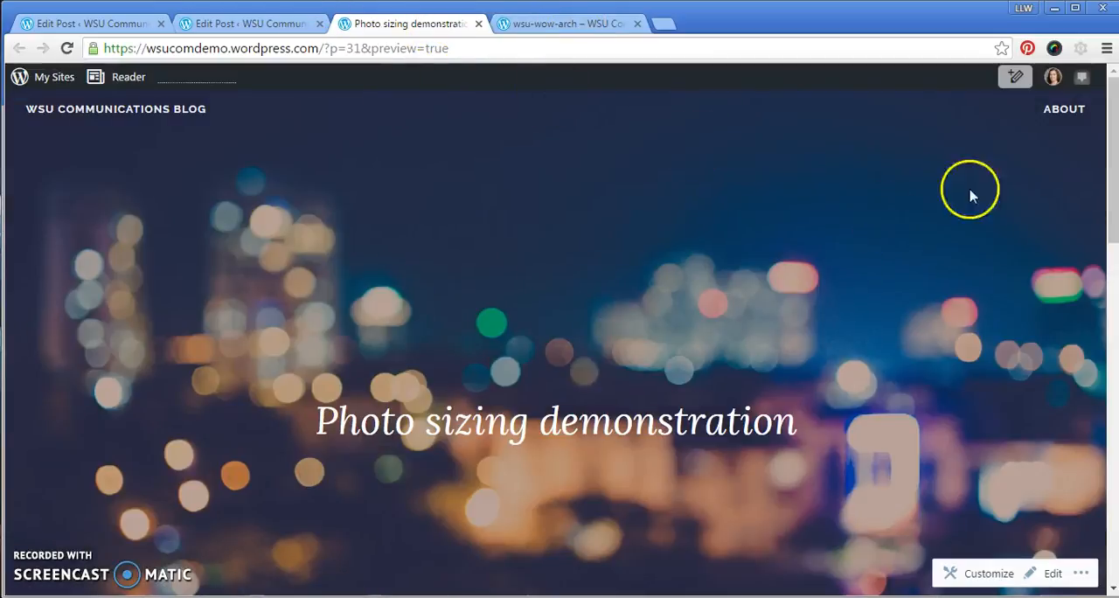
left_click_drag(1113, 182, 1110, 398)
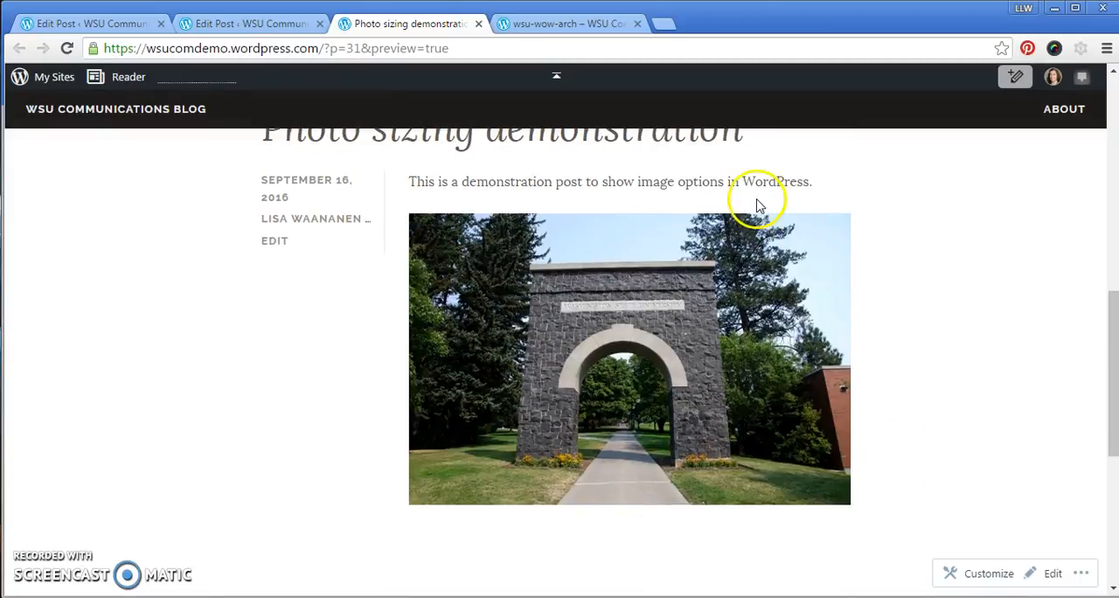
Return to the post editor, set the arch photo's size to Thumbnail – 150 × 99, and save the draft.
left_click(248, 21)
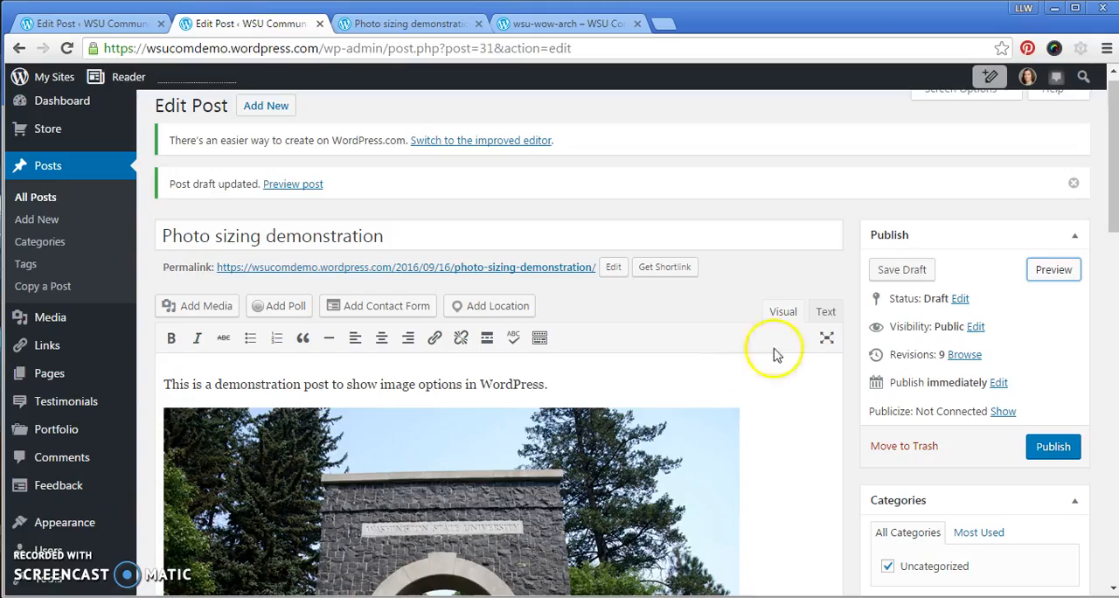
left_click_drag(1114, 180, 1113, 233)
left_click_drag(1114, 230, 1115, 226)
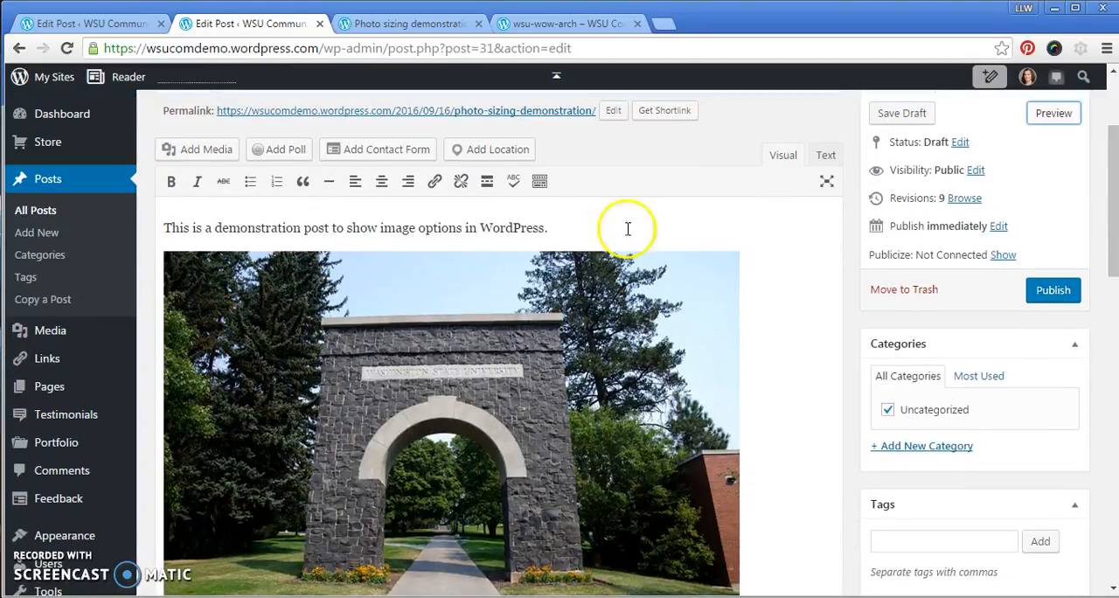
left_click(175, 332)
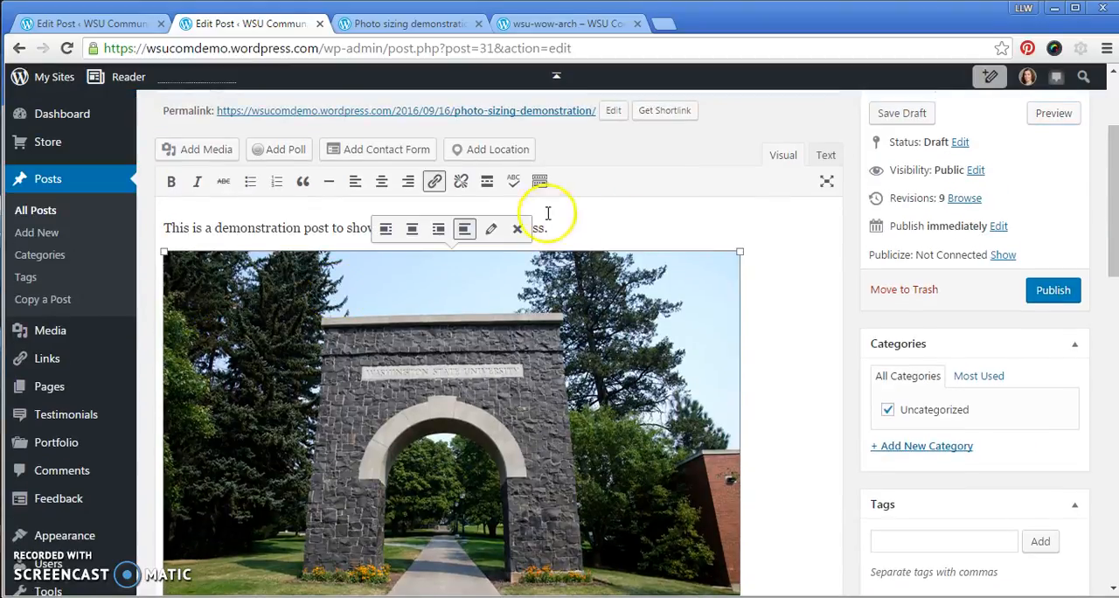
left_click(491, 228)
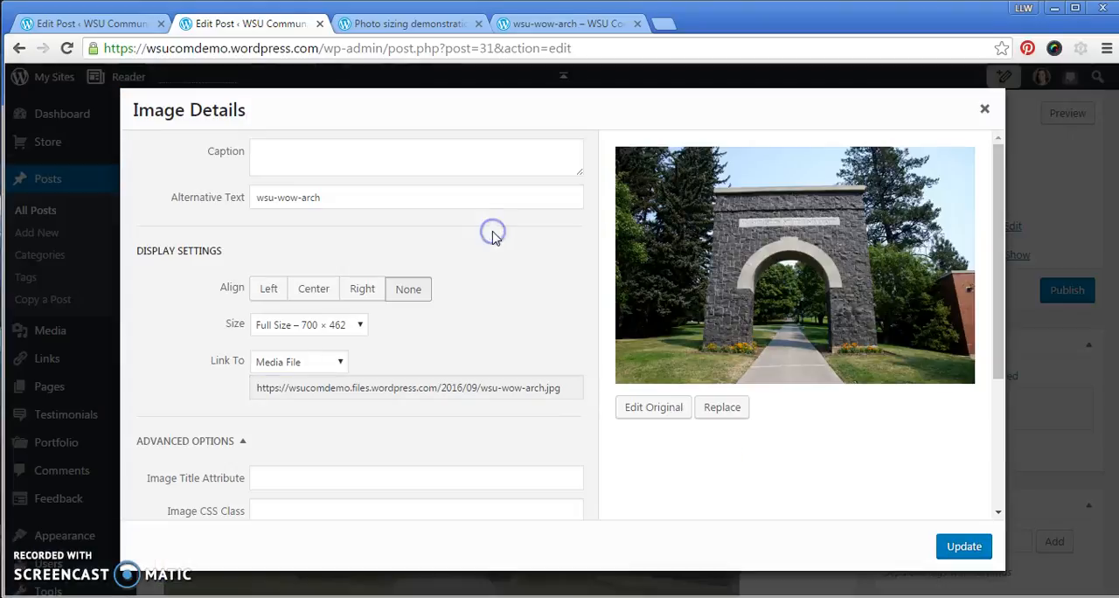
left_click(331, 326)
left_click(324, 345)
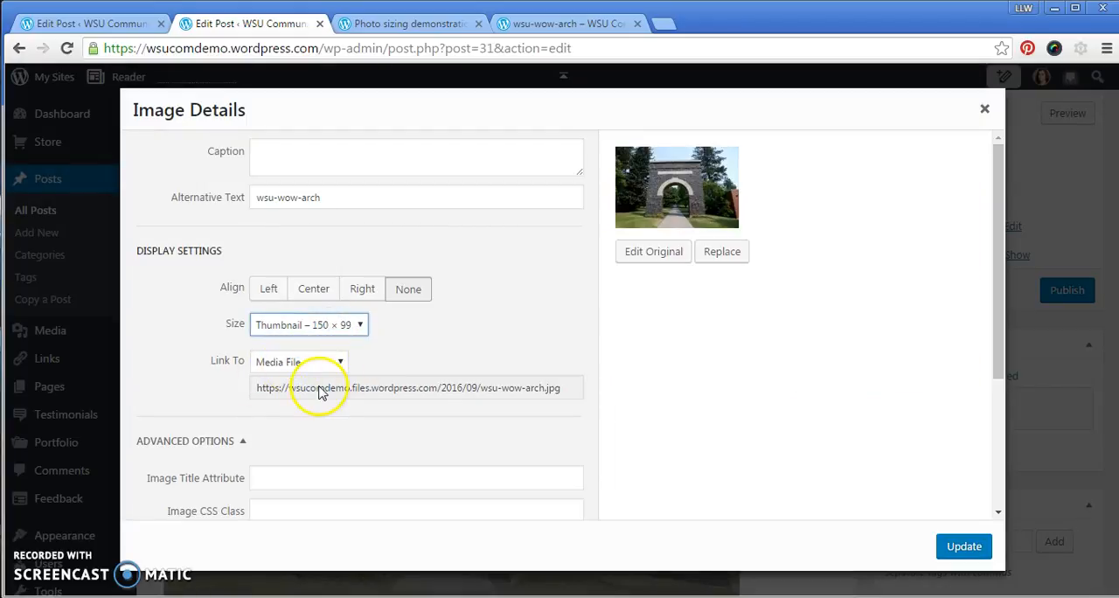
left_click(966, 545)
left_click(900, 113)
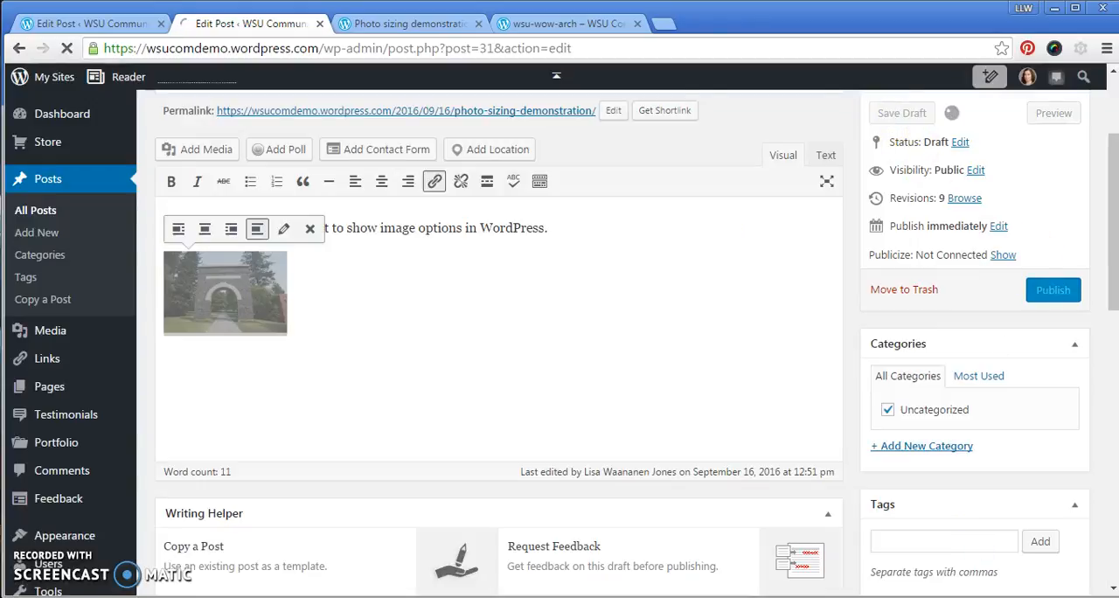
Reload the post preview and open the media file linked from the arch thumbnail.
left_click(411, 24)
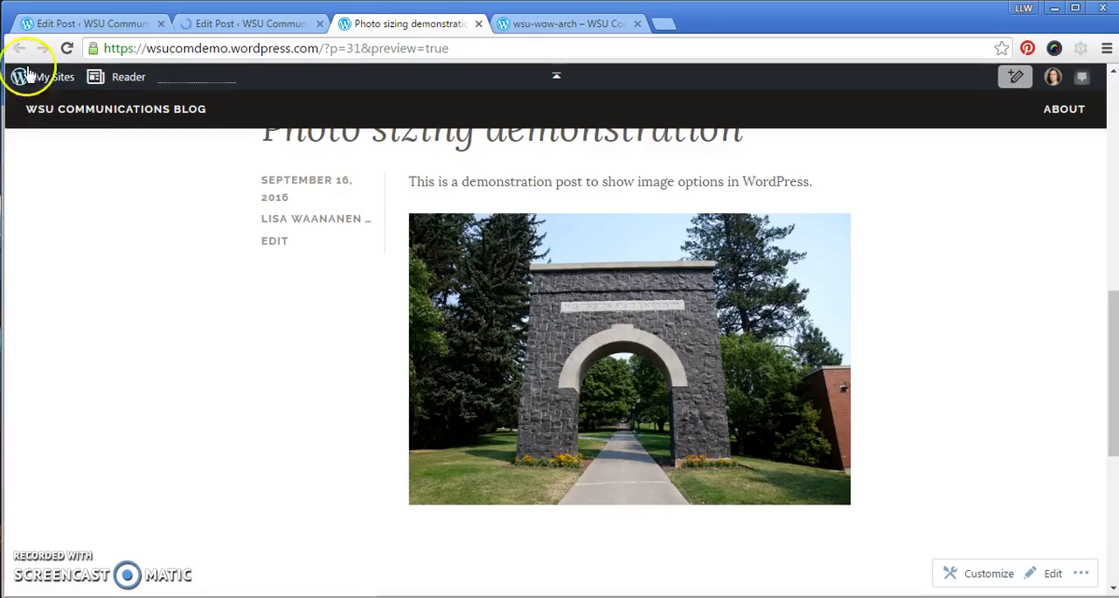
left_click(66, 49)
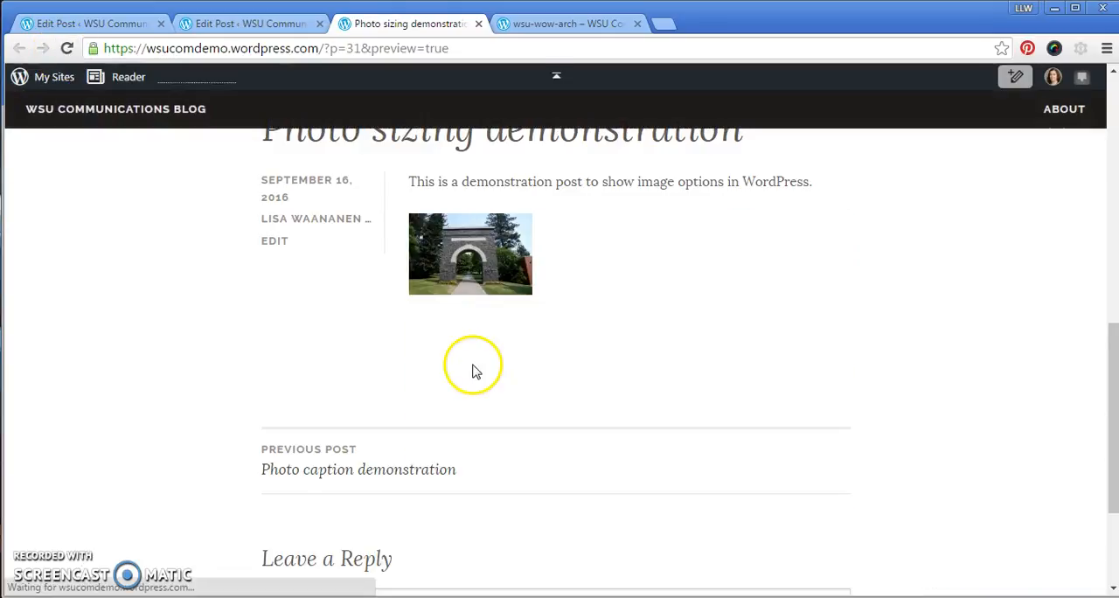
left_click(452, 266)
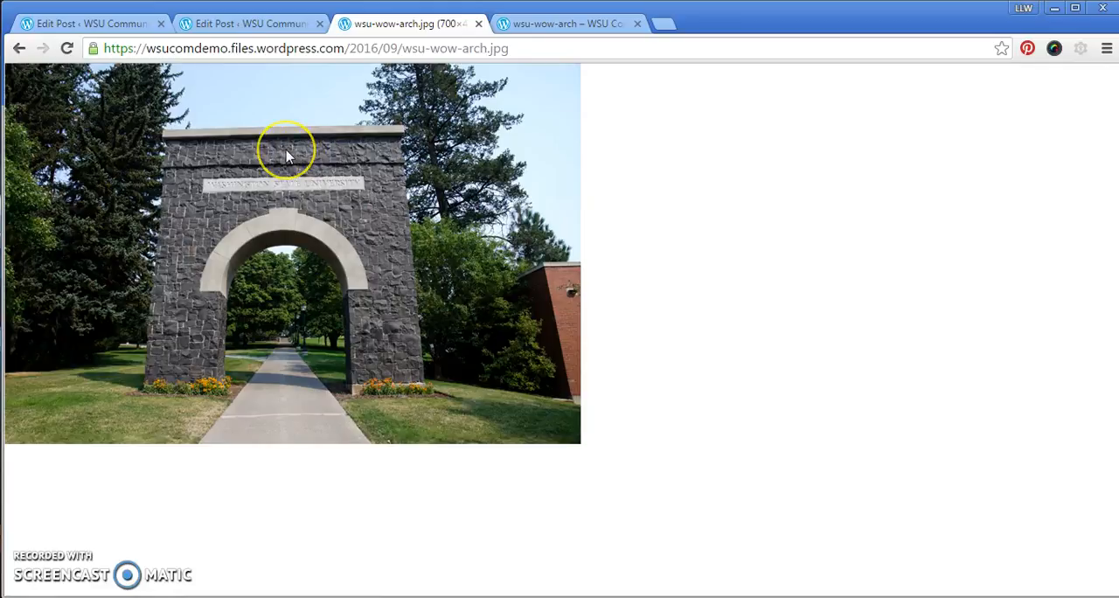